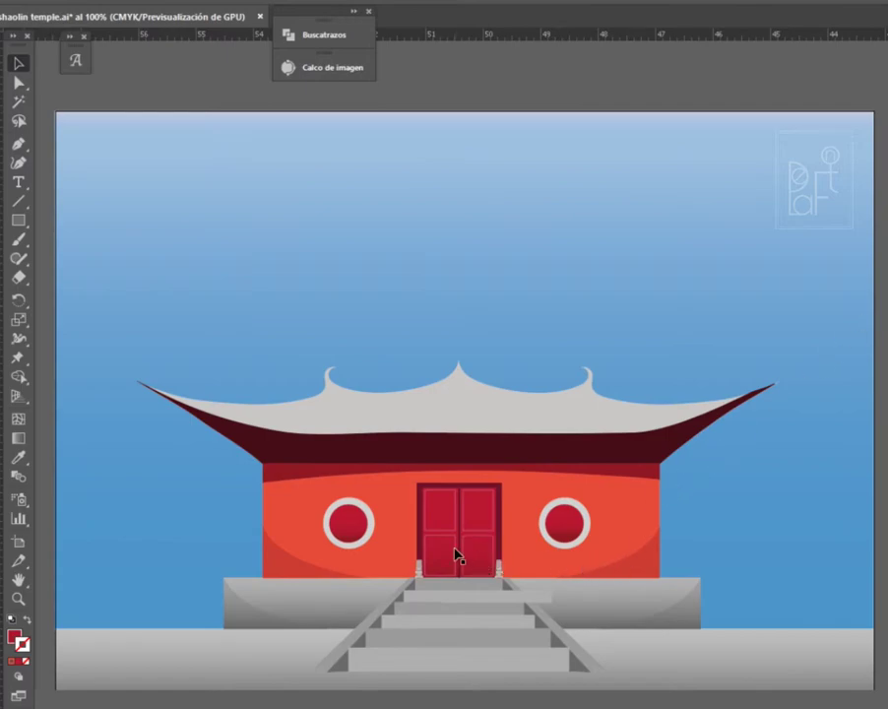
Select the Chinese-character signboard and shrink it around its centre
scroll(456, 556, "down", 1)
scroll(469, 558, "down", 1)
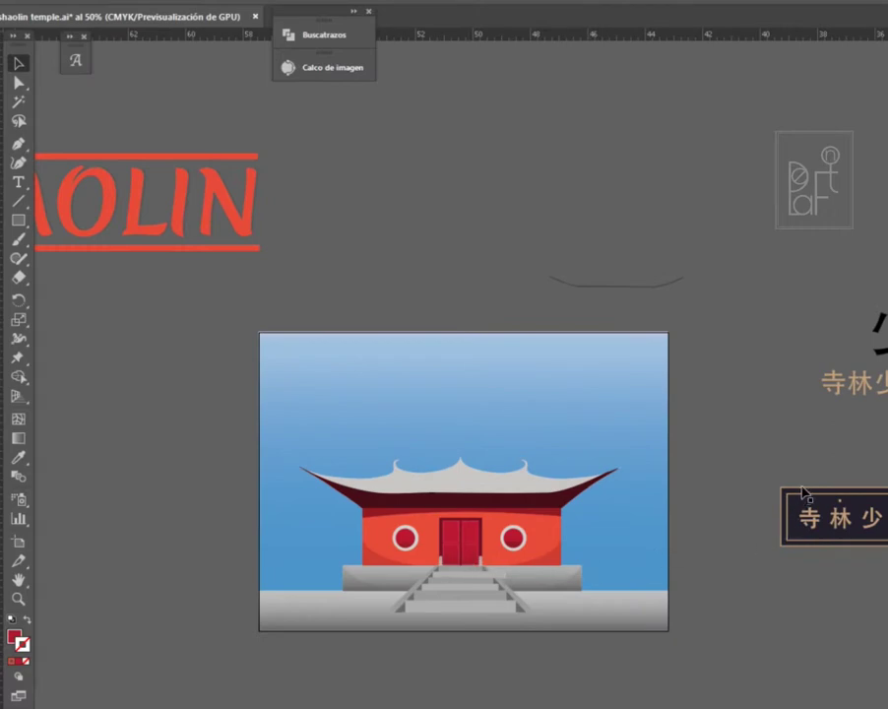
left_click(840, 493)
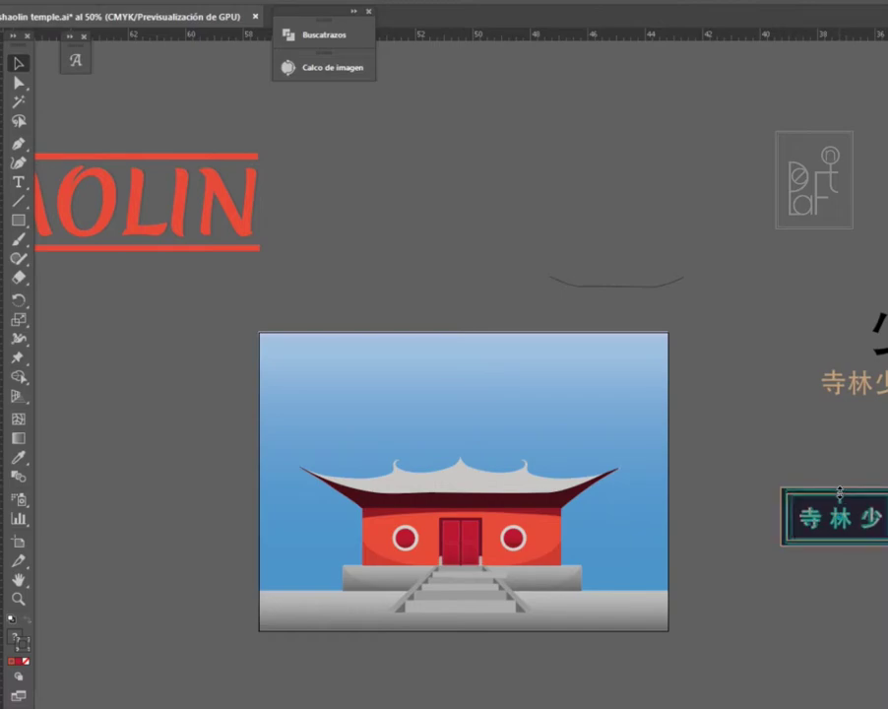
left_click_drag(840, 484, 838, 504)
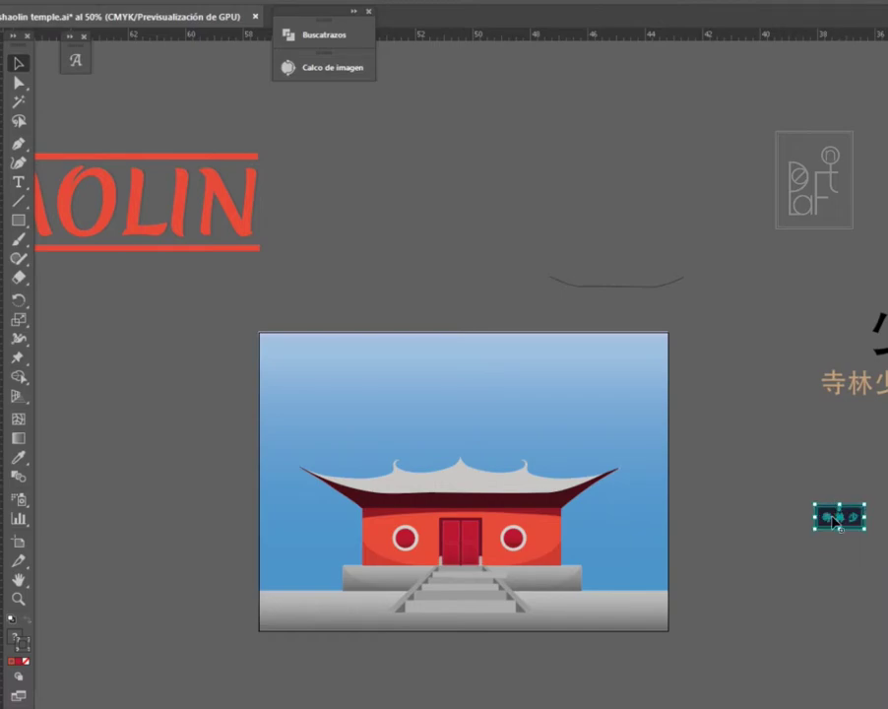
Move the signboard onto the dark roof band above the temple door and nudge it into place
scroll(458, 523, "up", 5)
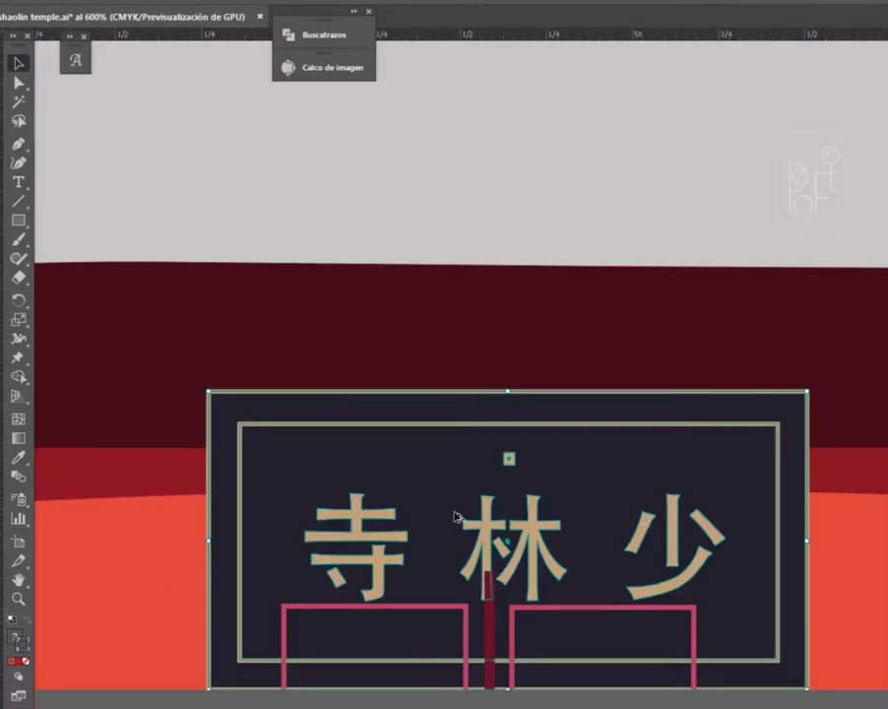
left_click_drag(457, 516, 475, 352)
scroll(457, 516, "down", 1)
scroll(453, 532, "down", 3)
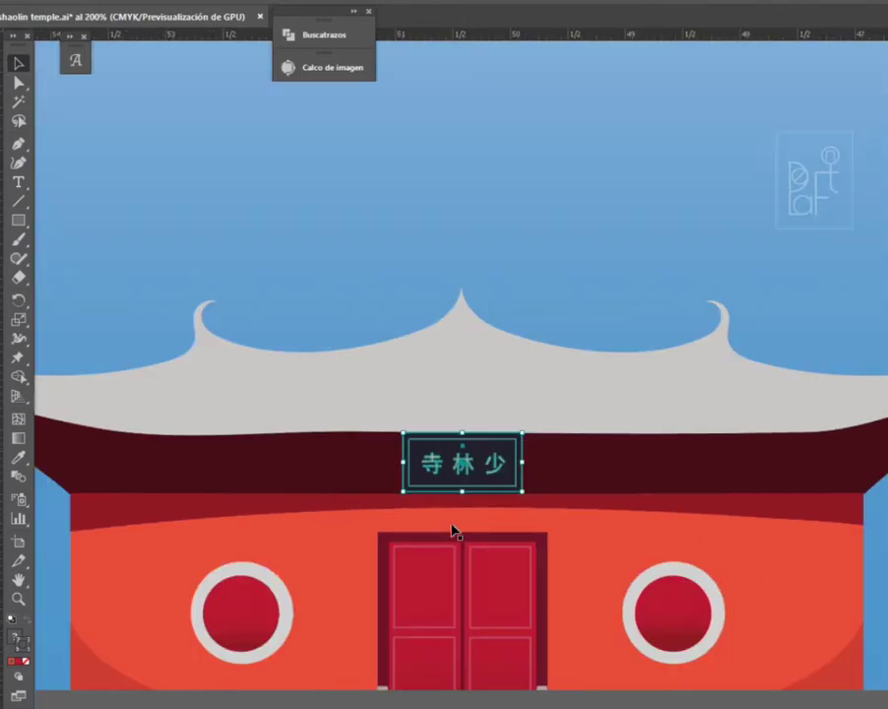
scroll(463, 468, "up", 2)
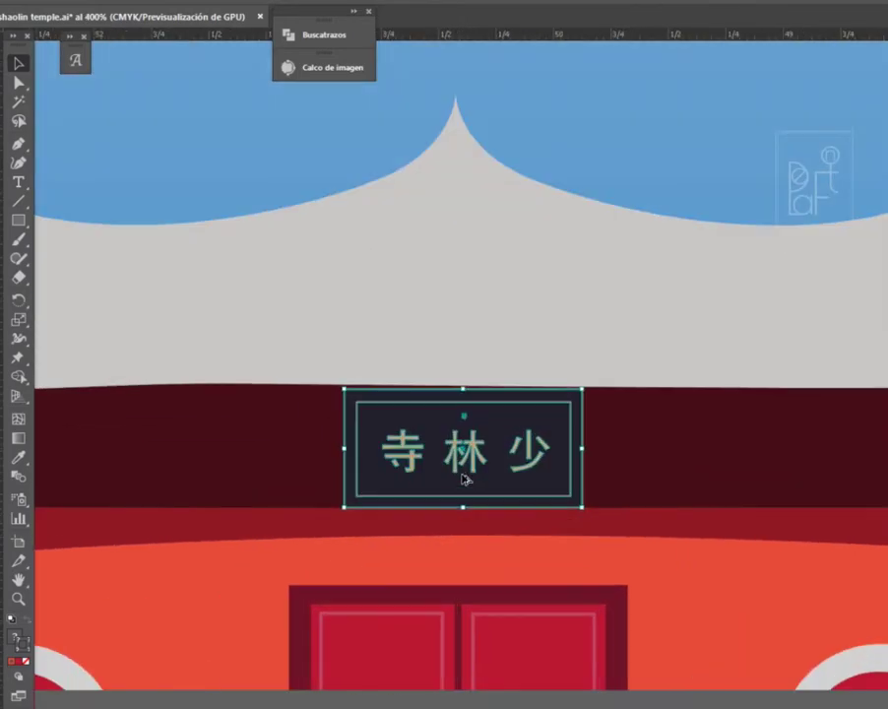
scroll(460, 478, "up", 2)
left_click_drag(467, 470, 462, 468)
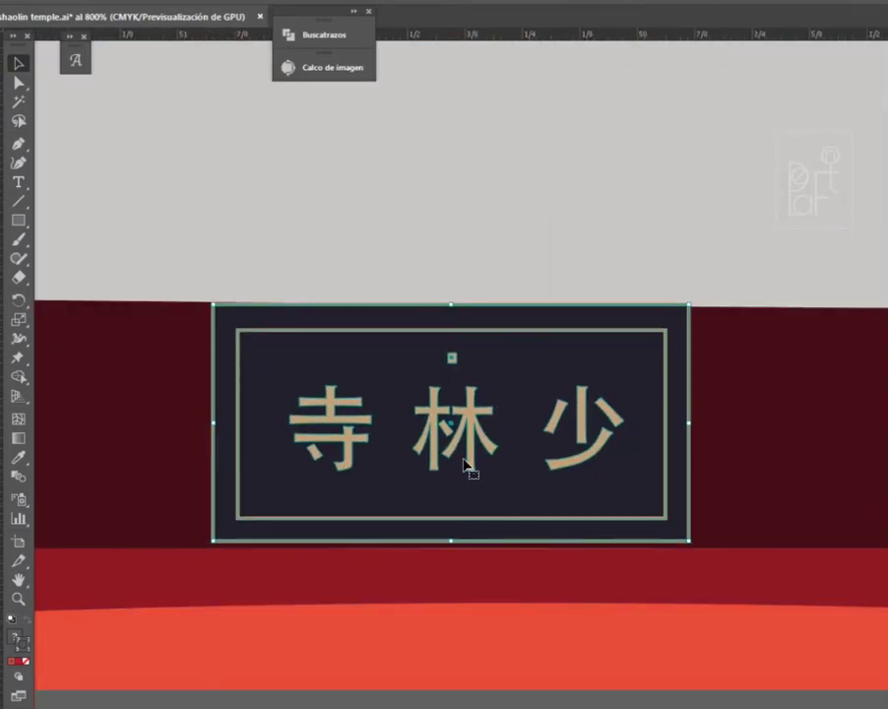
scroll(465, 467, "down", 5)
scroll(453, 464, "up", 3)
scroll(471, 450, "down", 3)
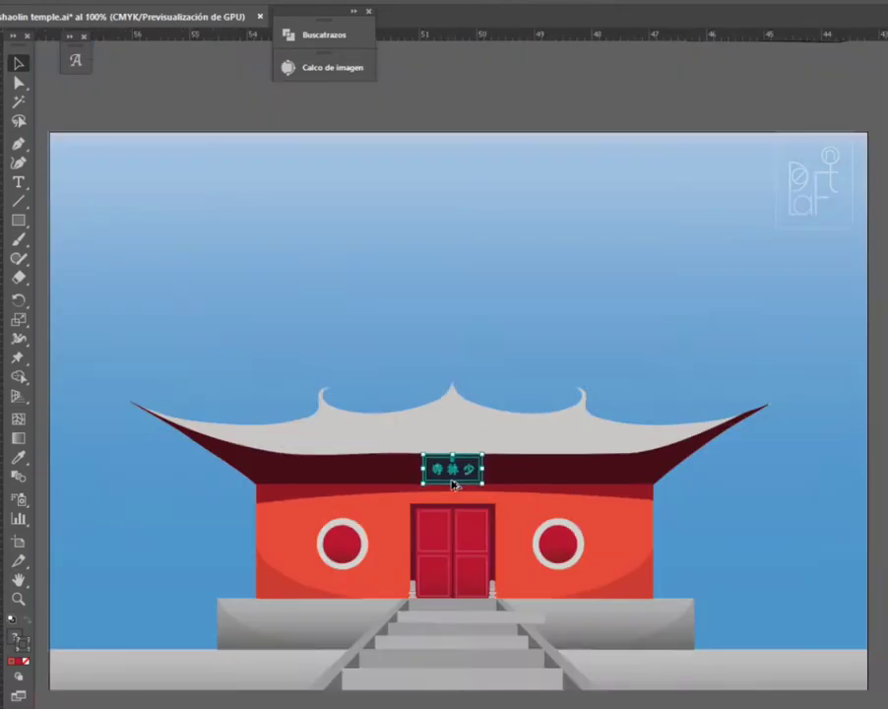
scroll(454, 478, "down", 2)
scroll(483, 492, "up", 4)
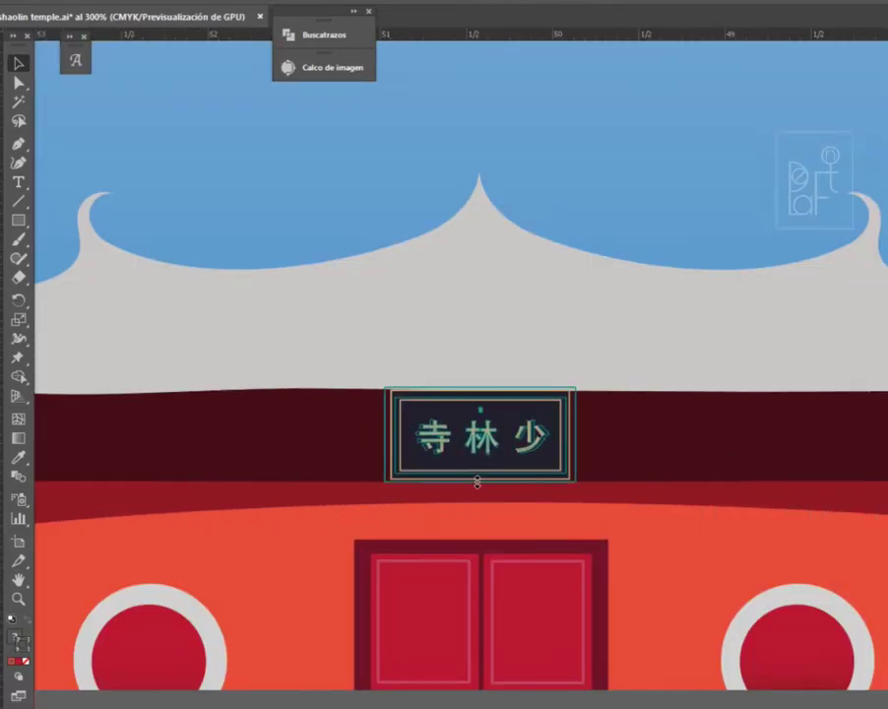
Enlarge the signboard slightly and zoom out to view the whole temple
left_click_drag(477, 476, 477, 489)
key("ctrl+1")
left_click(469, 628)
scroll(463, 502, "up", 2)
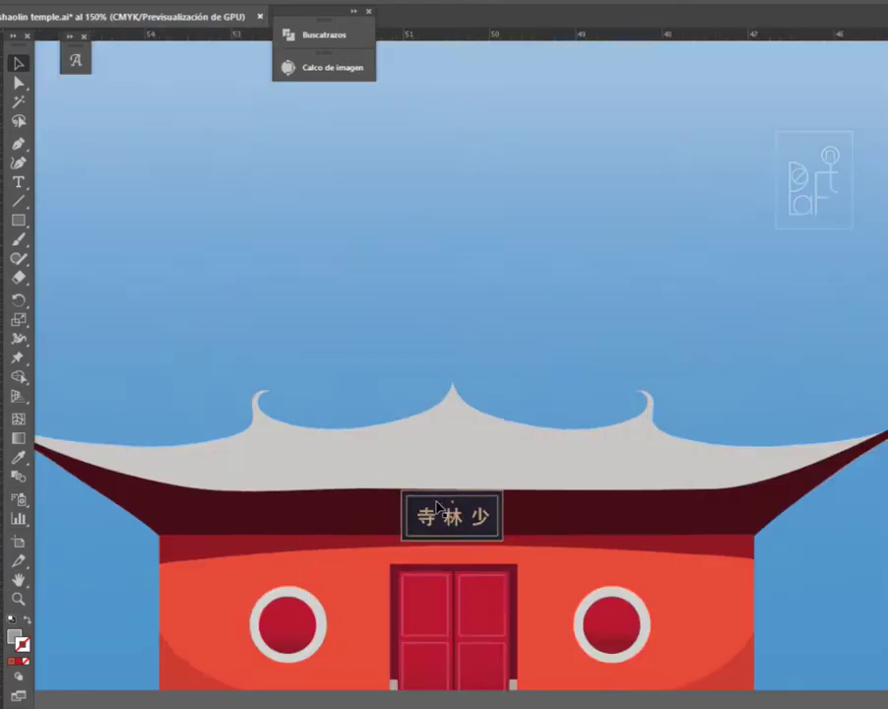
scroll(448, 497, "up", 3)
scroll(433, 487, "down", 4)
scroll(426, 477, "down", 2)
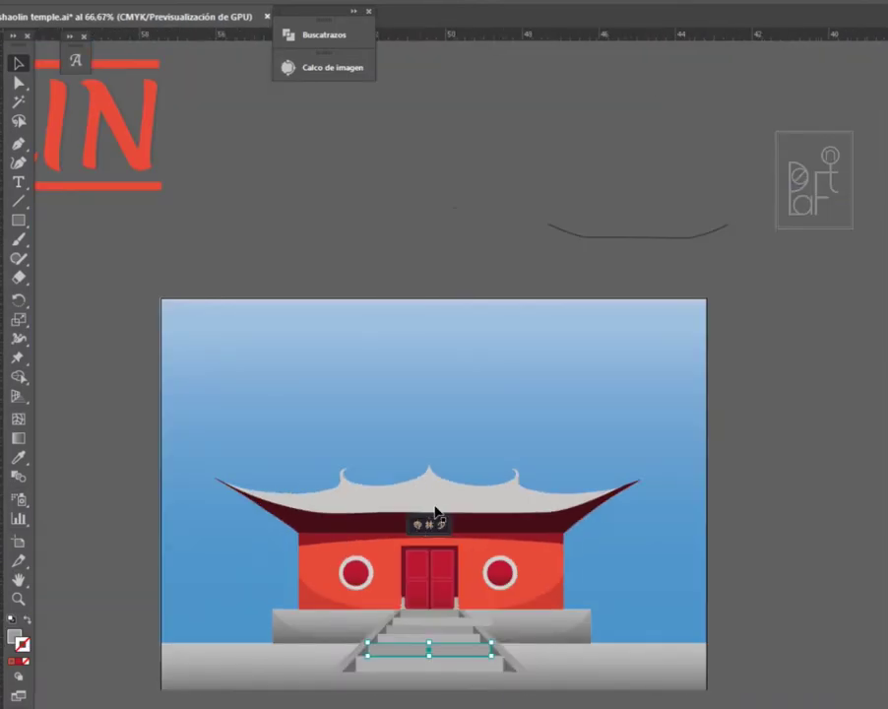
scroll(394, 493, "up", 2)
Draw a small circle and a tilted oval above the left roof tip, both filled black
scroll(341, 467, "up", 4)
left_click(17, 220)
left_click(79, 254)
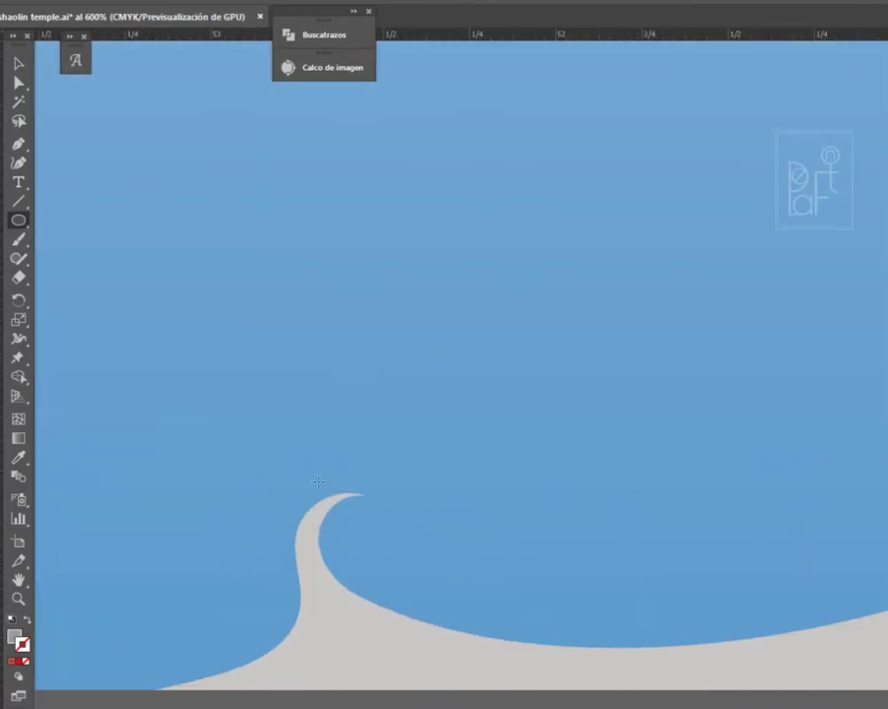
left_click_drag(320, 377, 253, 445)
mouse_move(305, 404)
left_mouse_down()
mouse_move(287, 409)
mouse_move(367, 425)
mouse_move(378, 467)
left_mouse_up()
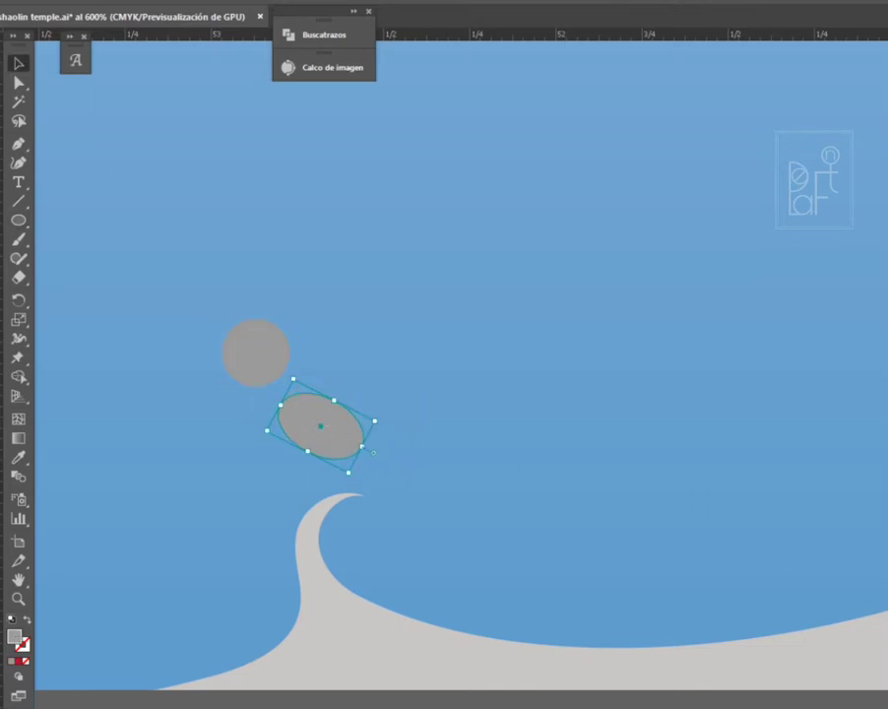
left_click(254, 350)
scroll(252, 358, "up", 2)
scroll(252, 358, "up", 3)
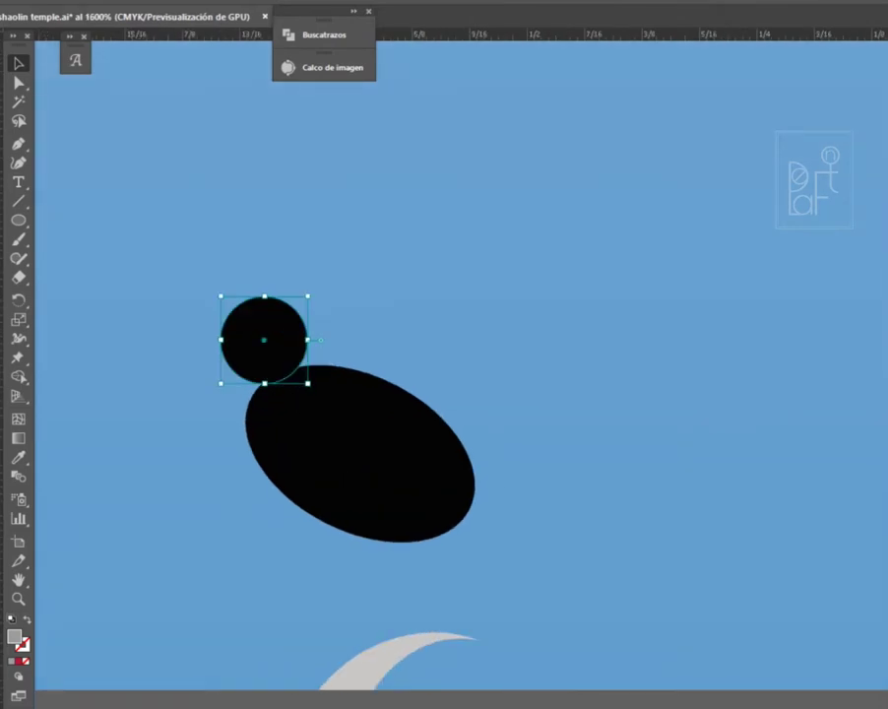
scroll(366, 454, "down", 1)
Duplicate the black circle and cut the front copy away with Minus Front to form a crescent
mouse_move(301, 390)
left_mouse_down()
mouse_move(416, 359)
mouse_move(433, 339)
mouse_move(391, 362)
left_mouse_up()
left_click_drag(441, 331, 418, 334)
right_click(428, 320)
left_click(418, 342)
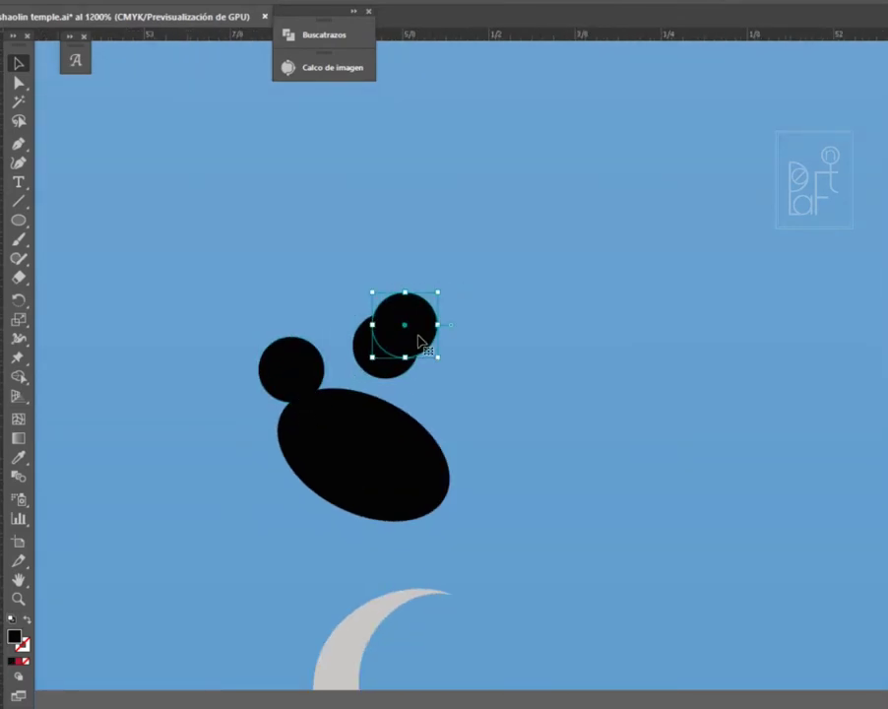
left_click(379, 364, "shift")
left_click(323, 34)
left_click(391, 67)
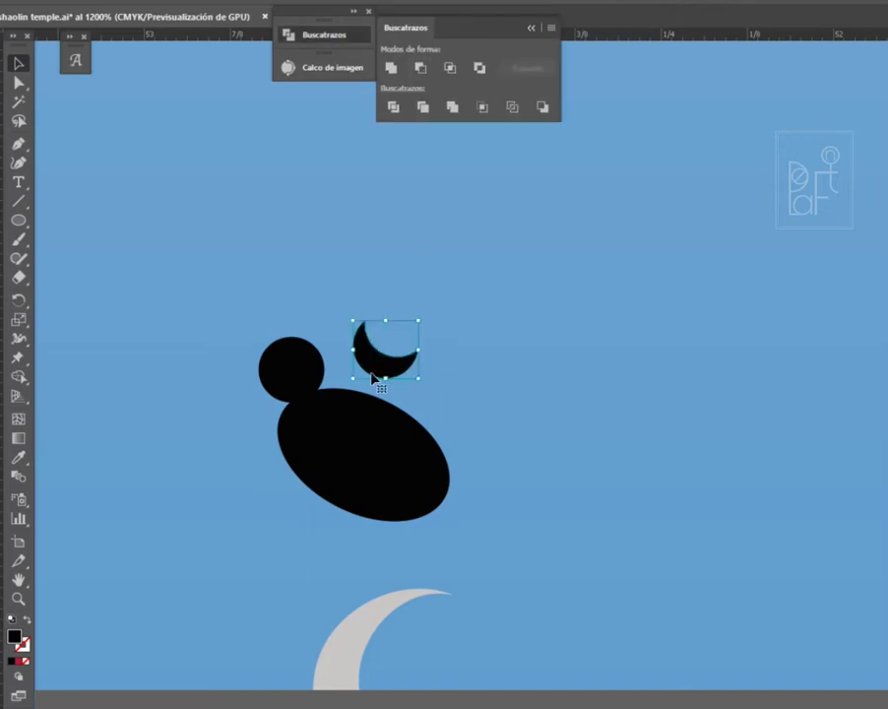
Enlarge, rotate and narrow the crescent and position it as the bird's body
mouse_move(374, 379)
left_mouse_down()
mouse_move(262, 551)
mouse_move(333, 584)
mouse_move(296, 610)
left_mouse_up()
mouse_move(270, 562)
left_mouse_down()
mouse_move(329, 525)
mouse_move(335, 545)
mouse_move(343, 505)
left_mouse_up()
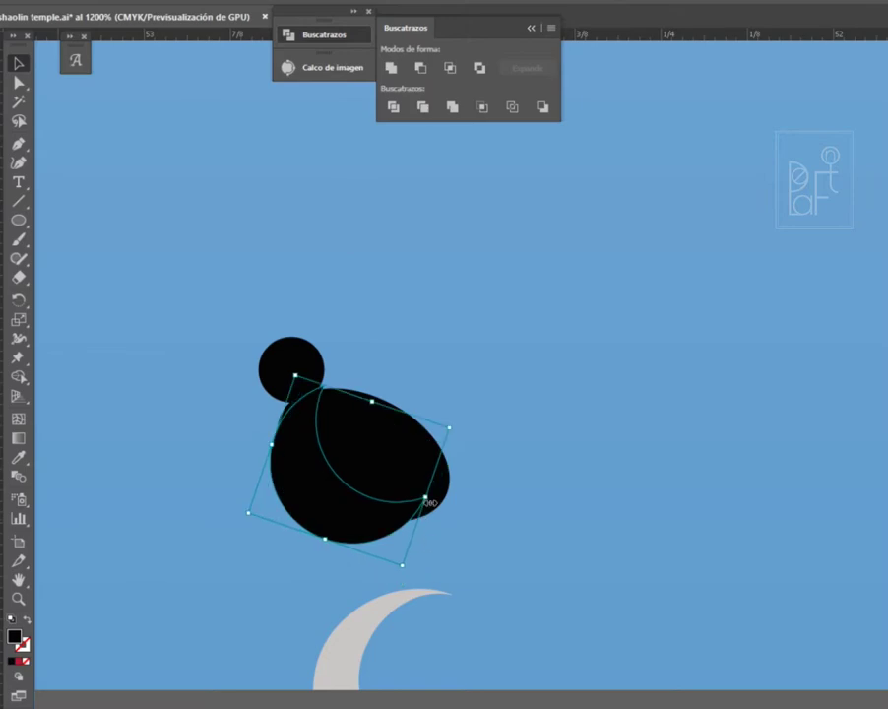
left_click_drag(425, 502, 332, 451)
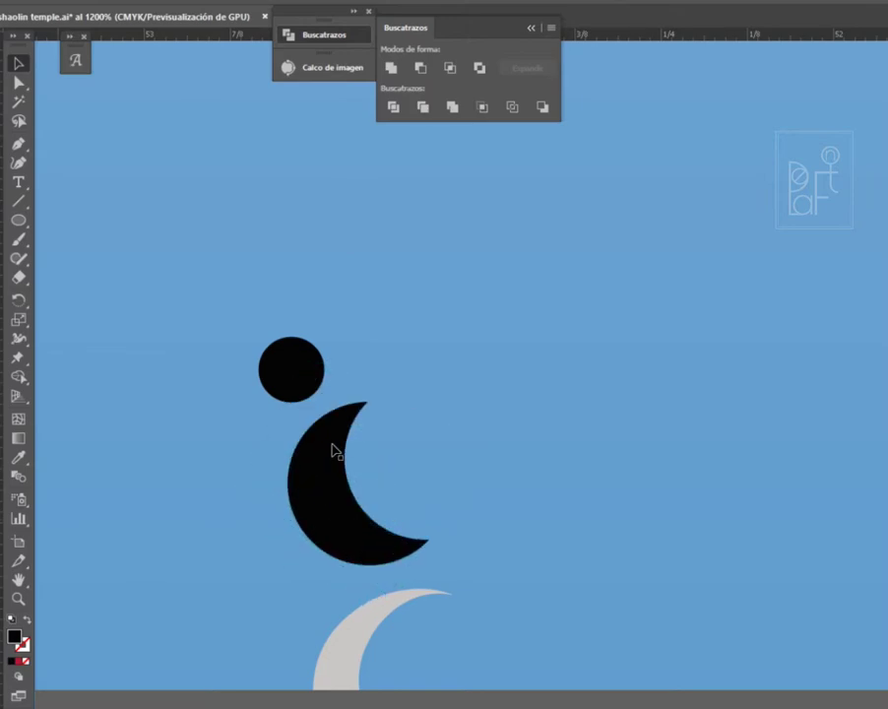
left_click(333, 450)
mouse_move(432, 522)
left_mouse_down()
mouse_move(257, 489)
mouse_move(278, 489)
left_mouse_up()
Seat the round head on the crescent tip and shift the whole bird right
left_click_drag(292, 390, 290, 424)
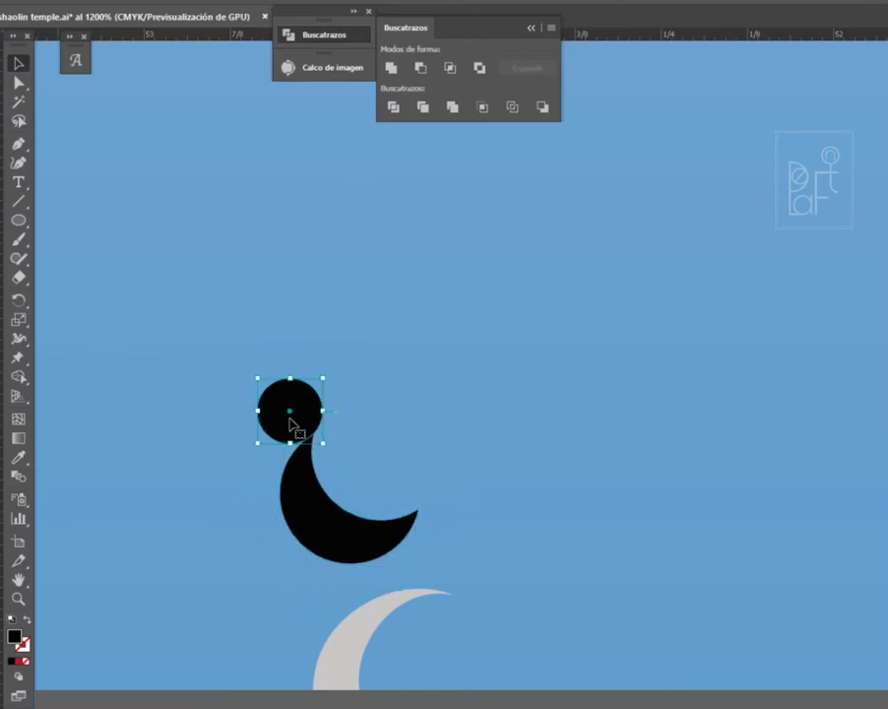
left_click(345, 559)
left_click(289, 411, "shift")
left_click_drag(321, 527, 362, 527)
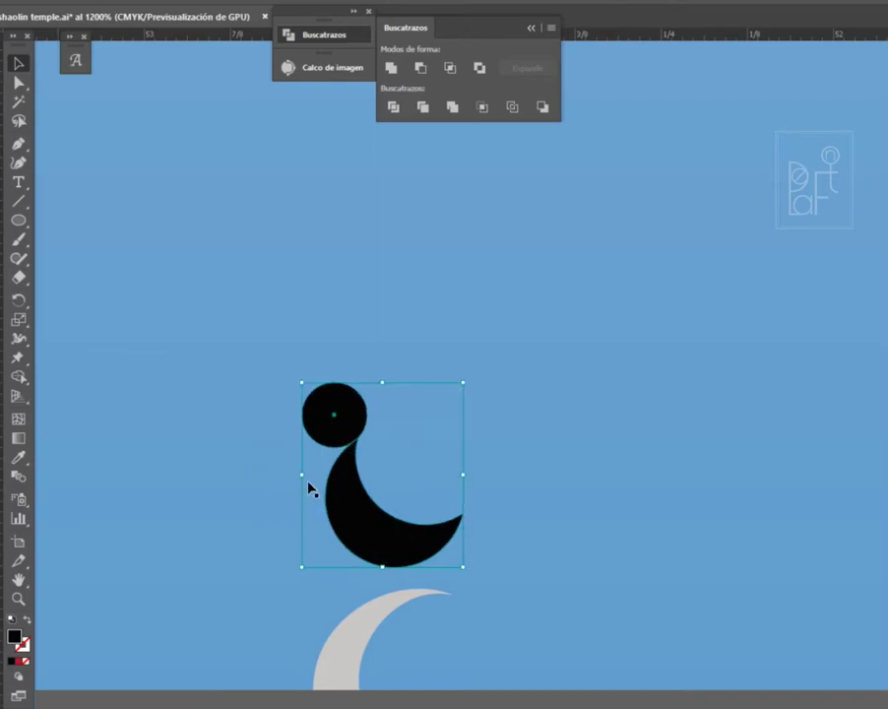
scroll(296, 482, "down", 6)
scroll(275, 298, "up", 10)
scroll(217, 404, "down", 4)
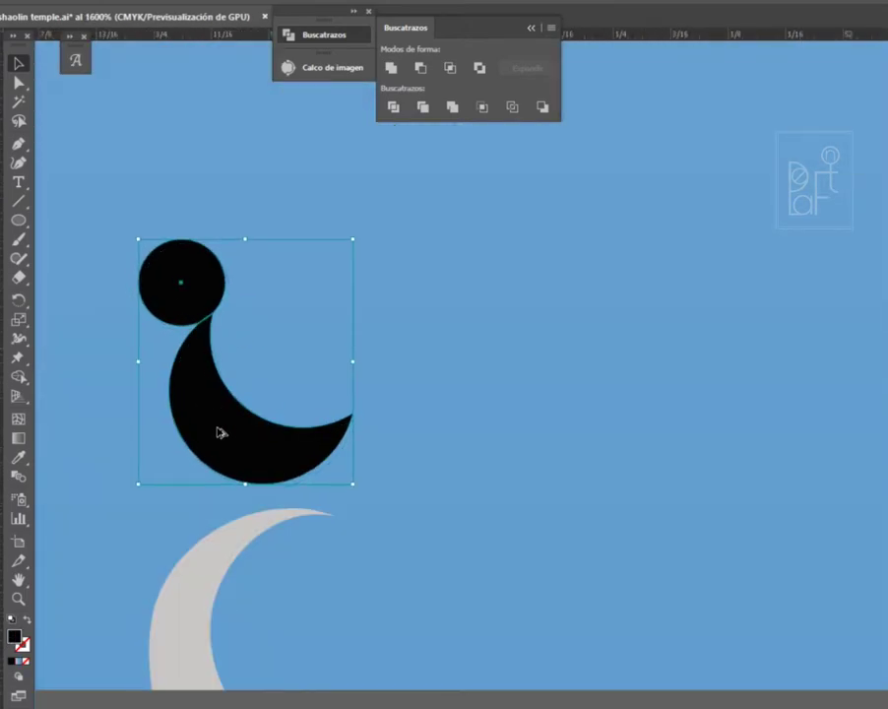
scroll(217, 431, "up", 2)
Draw two short straight legs beneath the bird's body, one with a bent lower part
key("backslash")
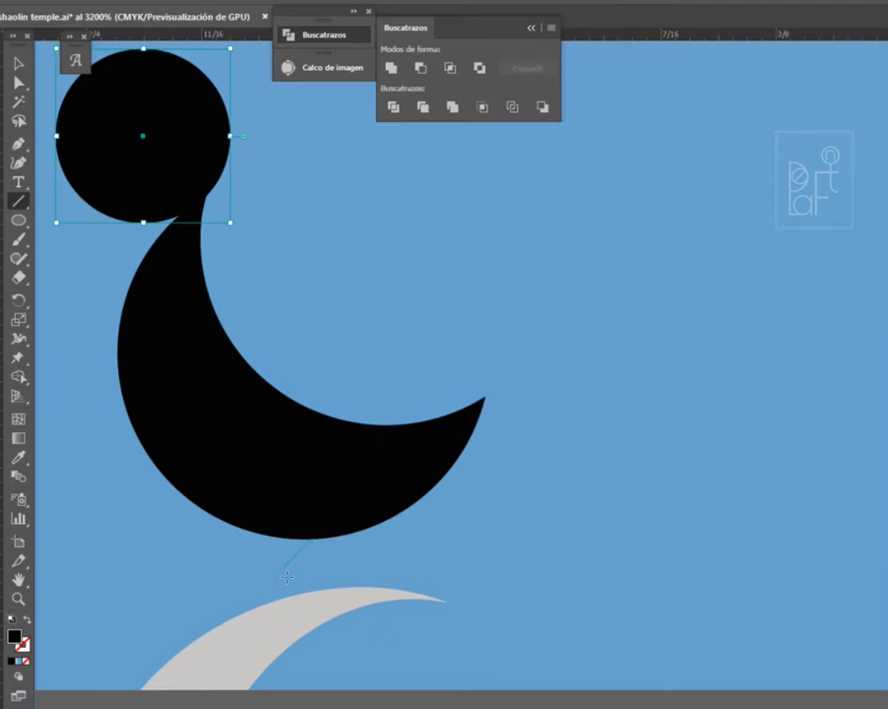
mouse_move(297, 536)
left_mouse_down()
mouse_move(297, 581)
mouse_move(318, 591)
left_mouse_up()
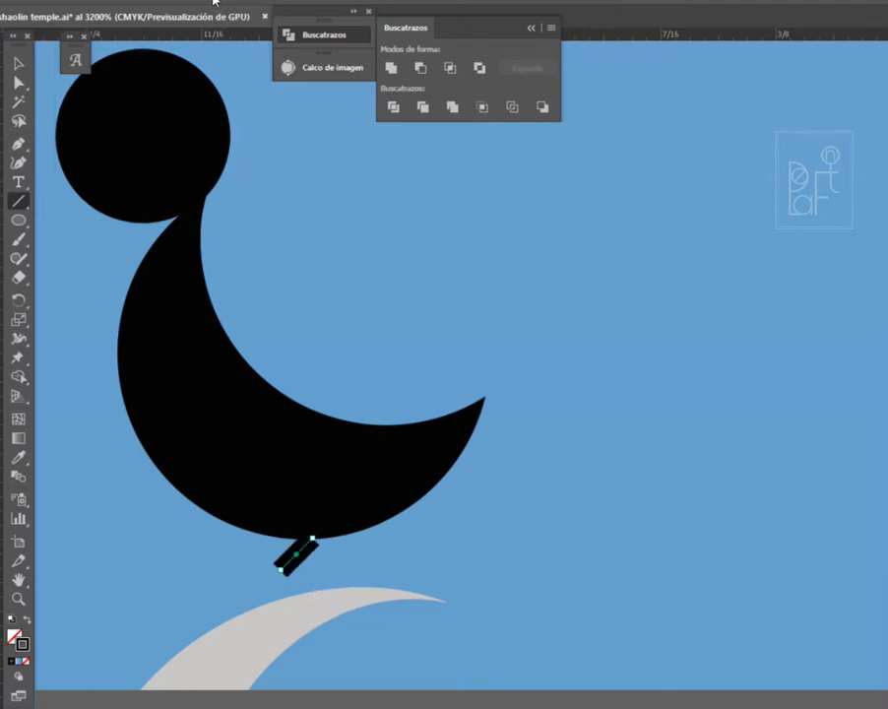
scroll(298, 562, "up", 2)
left_click_drag(311, 522, 285, 532)
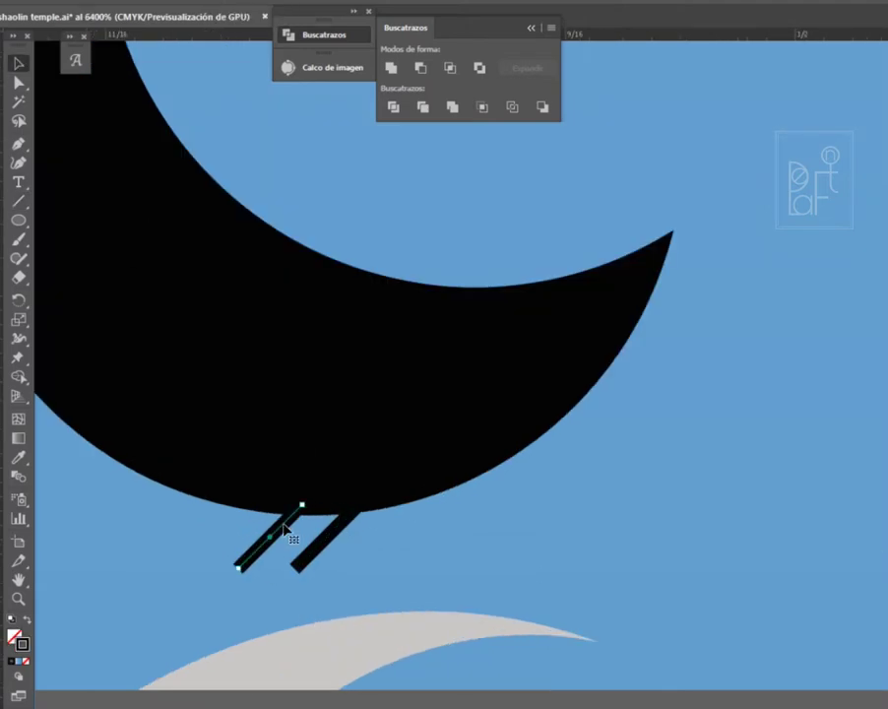
mouse_move(250, 597)
left_mouse_down()
mouse_move(207, 595)
mouse_move(244, 588)
left_mouse_up()
left_click(244, 600, "shift")
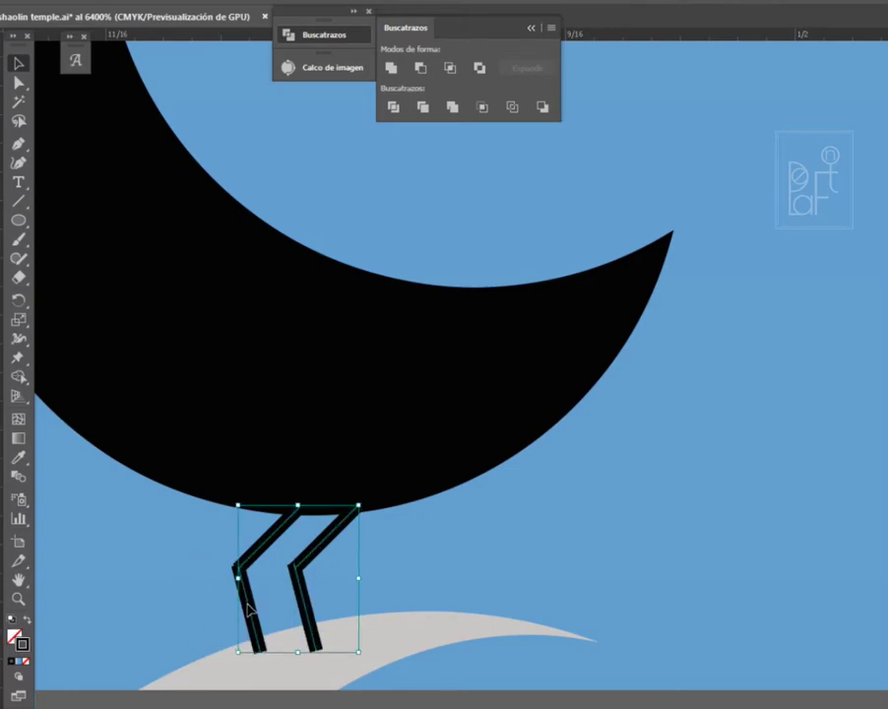
Move the round head down and onto the crescent body
scroll(338, 520, "down", 10)
scroll(260, 510, "down", 3)
scroll(258, 514, "up", 10)
left_click(270, 571)
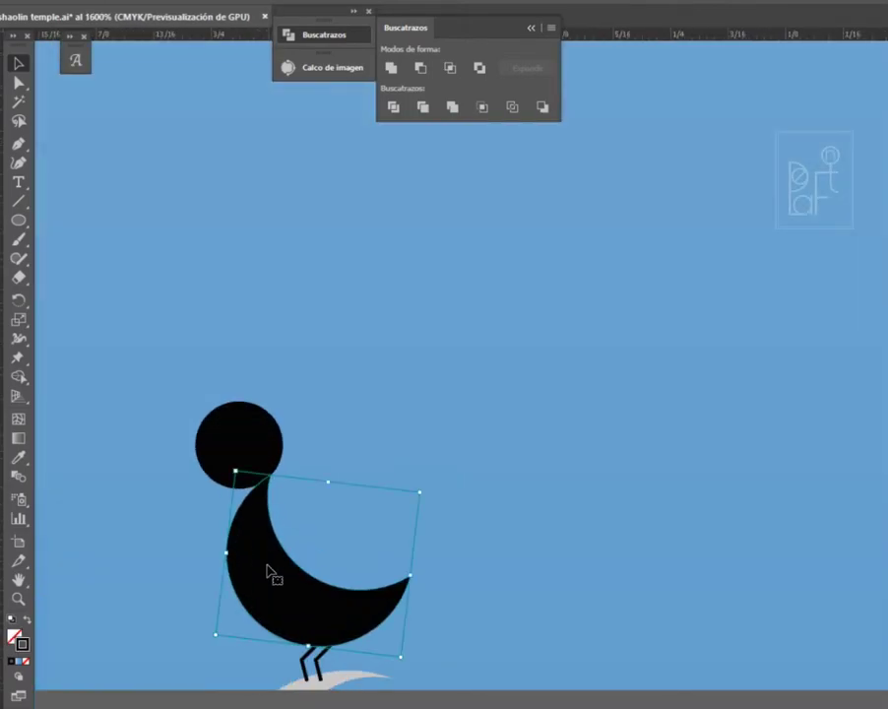
left_click_drag(234, 445, 236, 470)
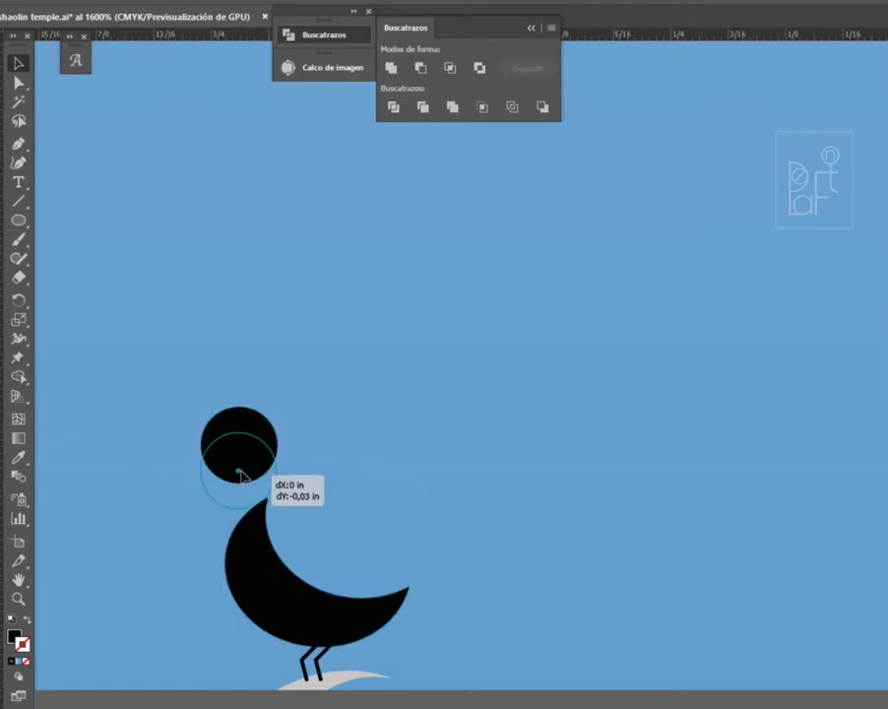
scroll(327, 585, "down", 5)
scroll(286, 485, "up", 2)
scroll(286, 485, "up", 3)
left_click_drag(268, 427, 294, 436)
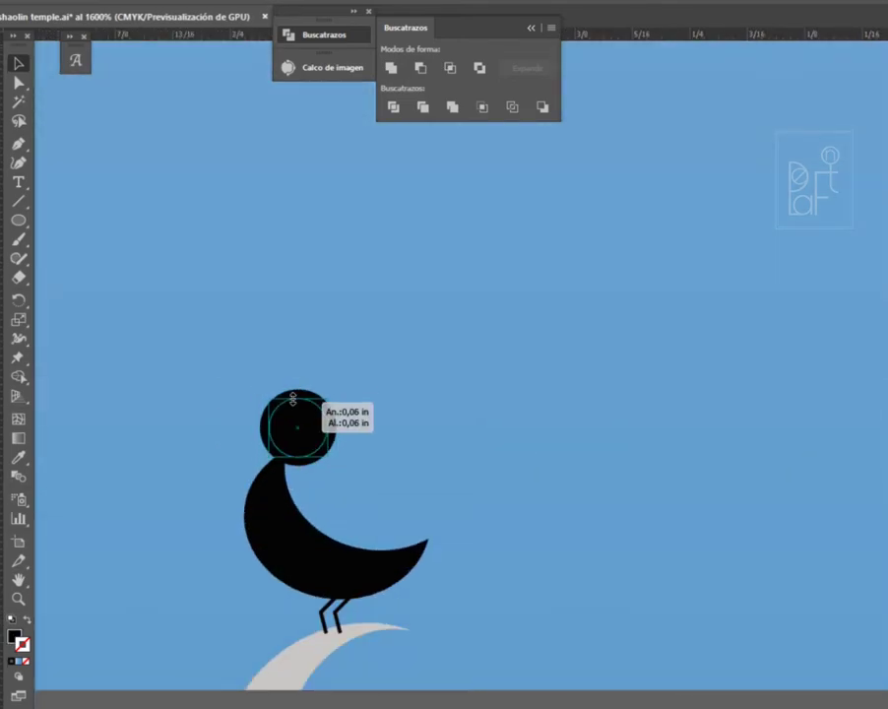
Draw a triangular beak on the left side of the head with the Pen tool
left_click(18, 145)
scroll(299, 355, "up", 3)
left_click(295, 352)
left_click(207, 378)
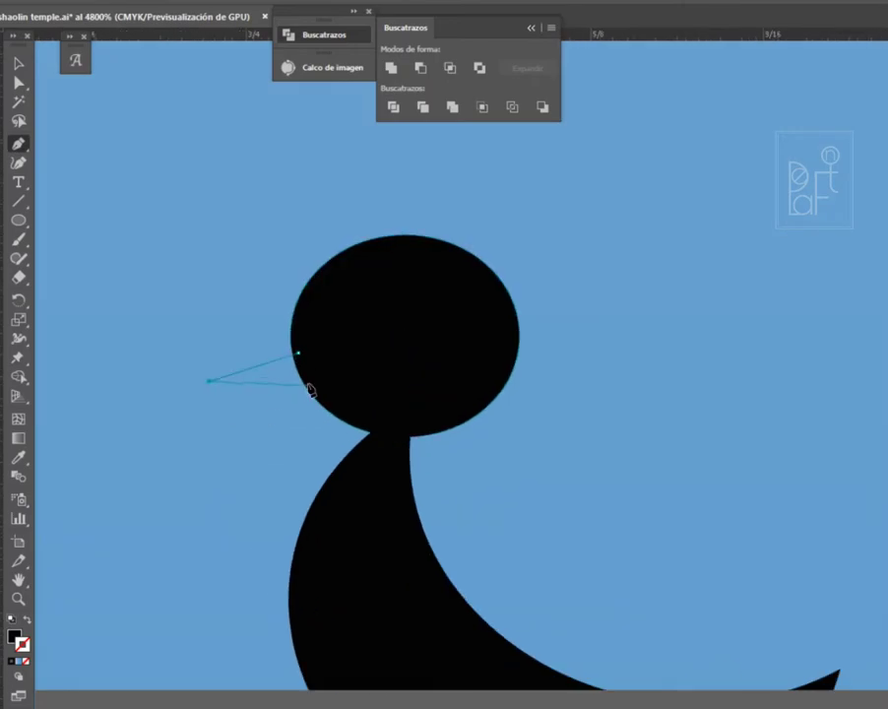
left_click(309, 386)
scroll(309, 386, "down", 6)
scroll(205, 535, "up", 3)
Select the bird's head and body in turn to check the assembled bird
left_click(264, 545)
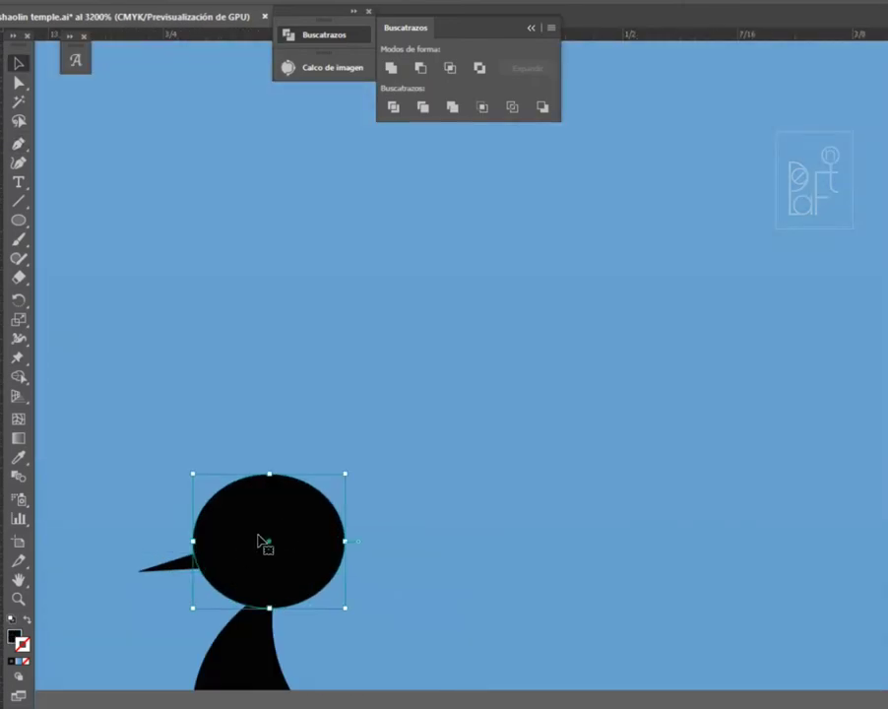
scroll(270, 526, "down", 3)
scroll(276, 547, "down", 3)
scroll(297, 561, "down", 1)
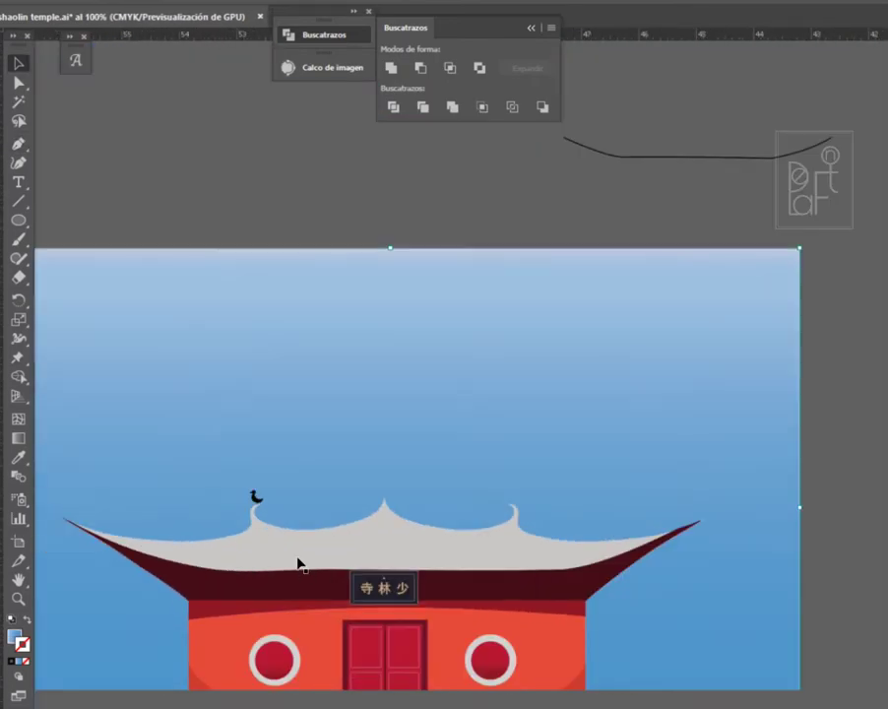
scroll(225, 473, "up", 1)
scroll(225, 472, "up", 5)
left_click(218, 449)
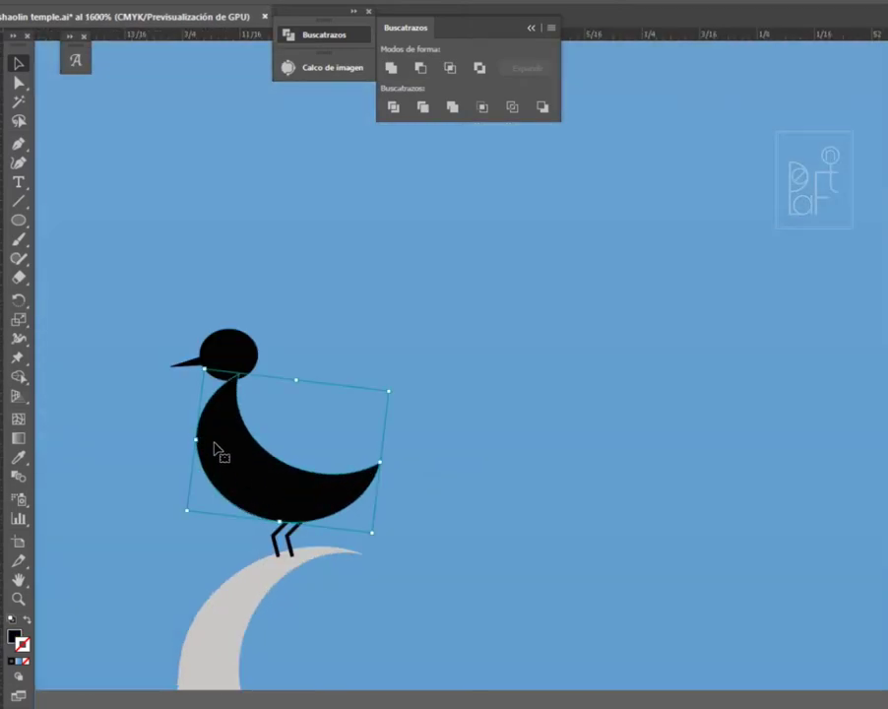
left_click(233, 364)
scroll(237, 379, "down", 10)
scroll(258, 482, "up", 6)
scroll(246, 461, "down", 1)
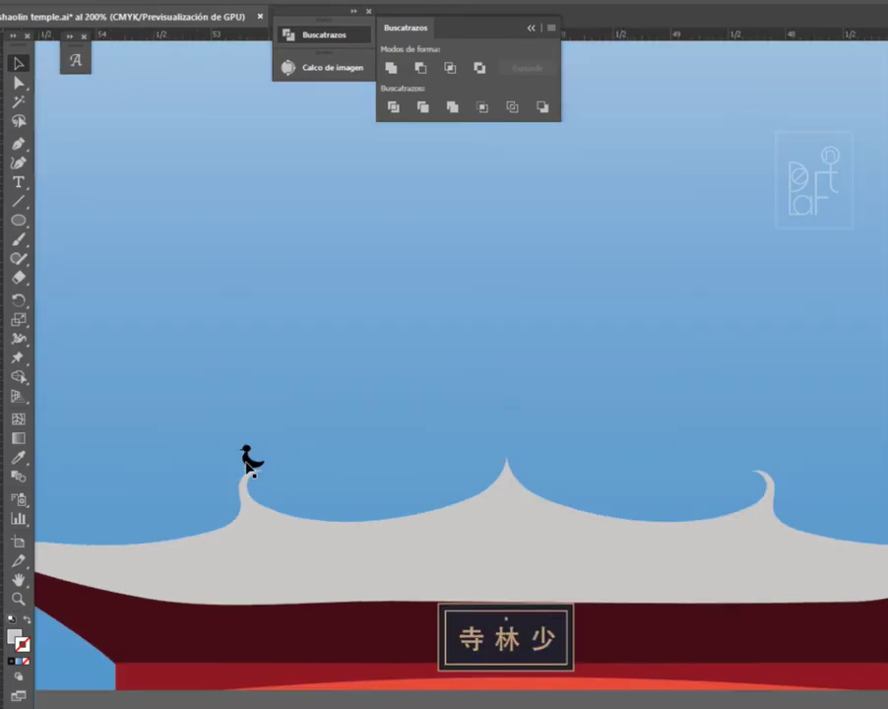
scroll(240, 451, "up", 4)
Shrink a crescent copy into a wing fitted inside the bird's body
key("p")
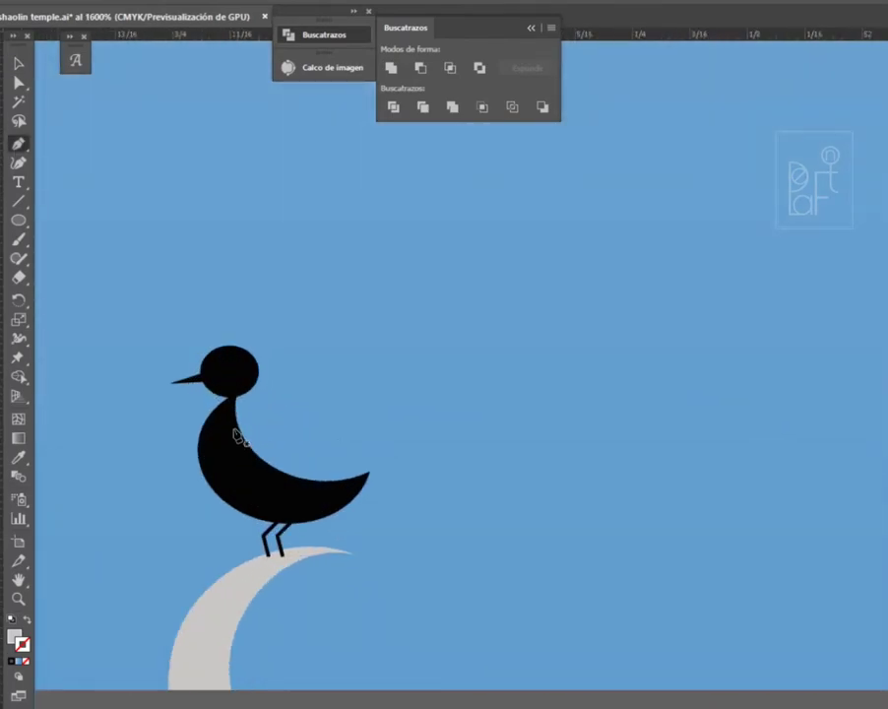
left_click(20, 63)
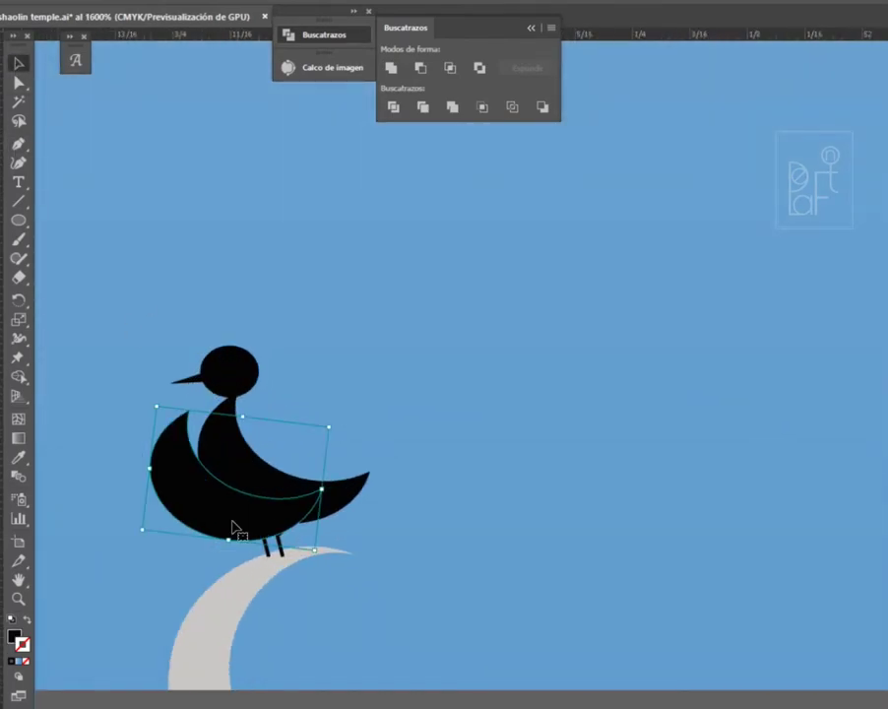
left_click_drag(234, 528, 342, 504)
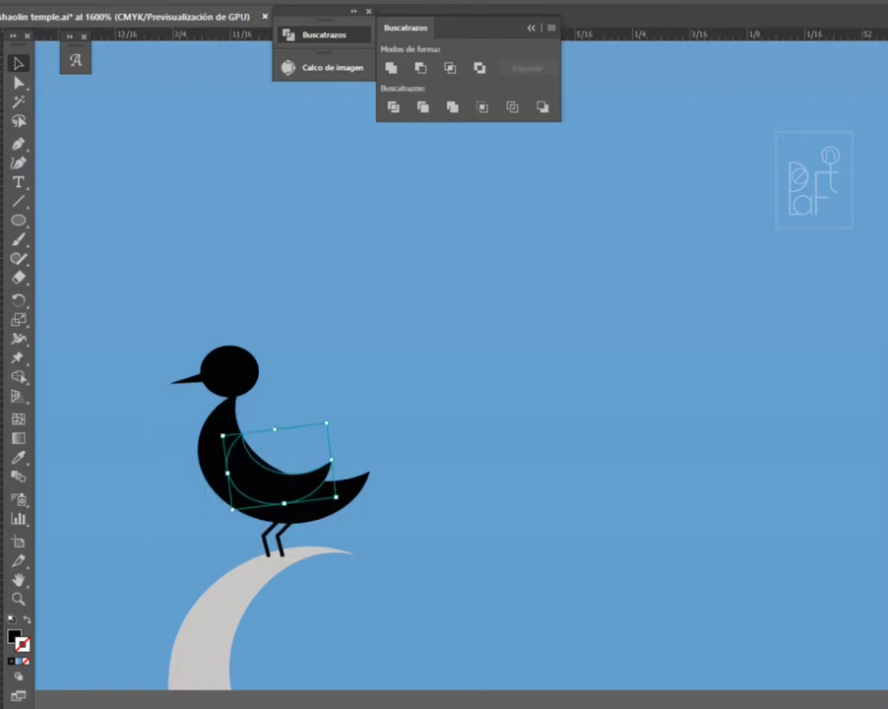
double_click(13, 638)
key("Return")
Give the wing a dark grey 383838 fill
scroll(325, 477, "up", 3)
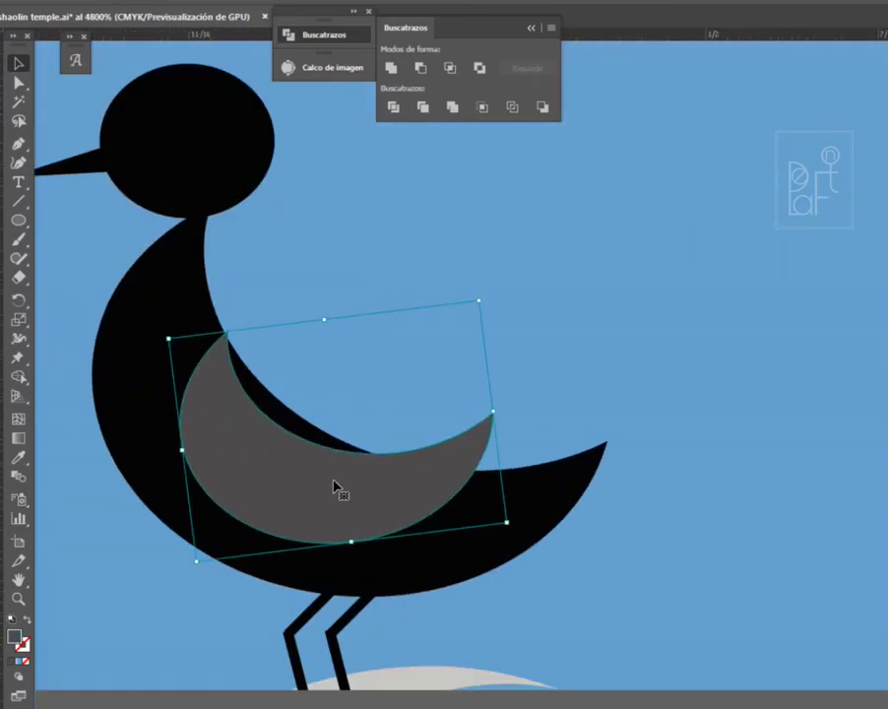
scroll(323, 482, "down", 8)
scroll(287, 485, "up", 3)
scroll(287, 486, "up", 4)
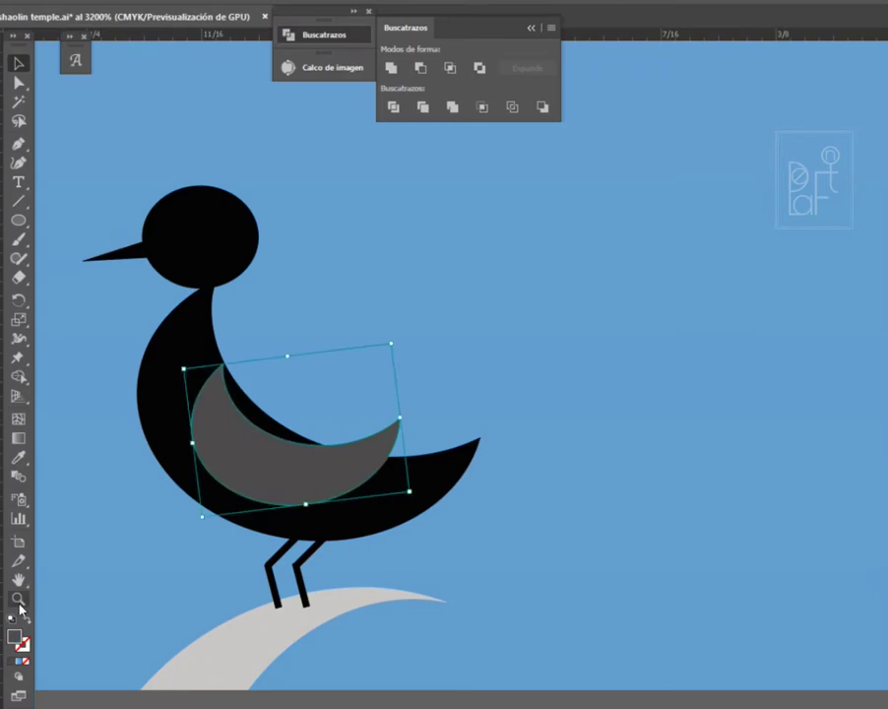
double_click(14, 638)
type("383838")
left_click(647, 264)
scroll(327, 370, "down", 4)
scroll(313, 476, "up", 4)
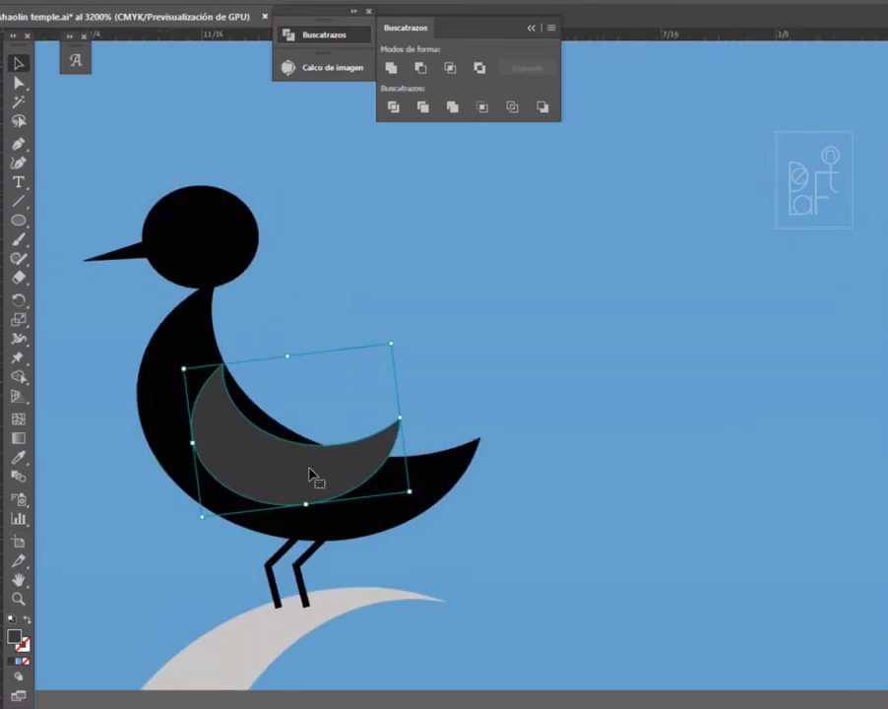
Add a rotated copy of the wing overlapping the first one, filled 181818
left_click(302, 472)
left_click_drag(301, 472, 360, 394)
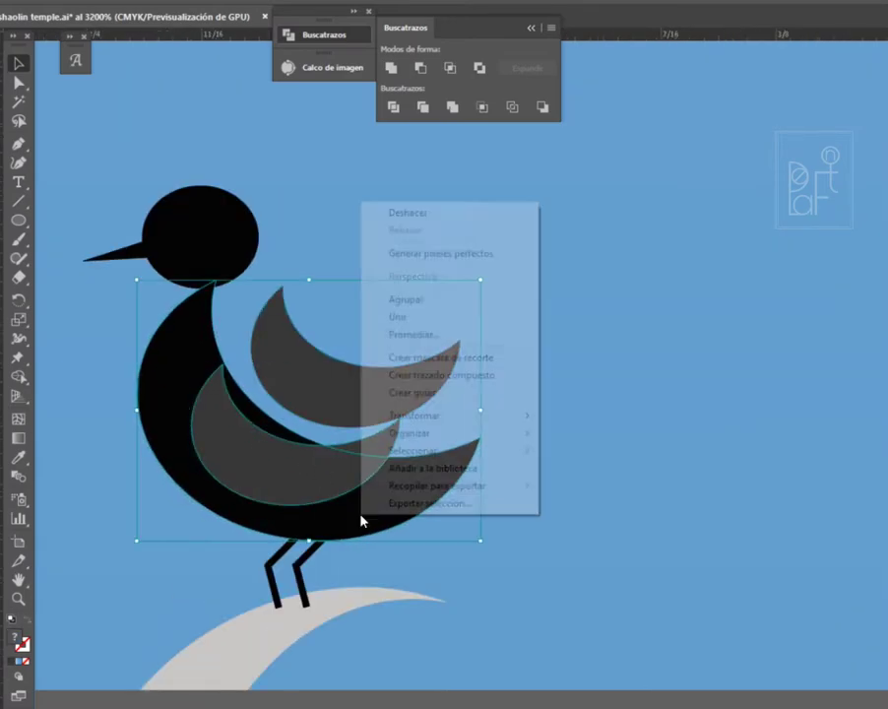
left_click(415, 374)
mouse_move(471, 415)
left_mouse_down()
mouse_move(359, 404)
mouse_move(305, 435)
left_mouse_up()
mouse_move(354, 414)
left_mouse_down()
mouse_move(346, 432)
mouse_move(240, 372)
mouse_move(346, 417)
mouse_move(373, 441)
left_mouse_up()
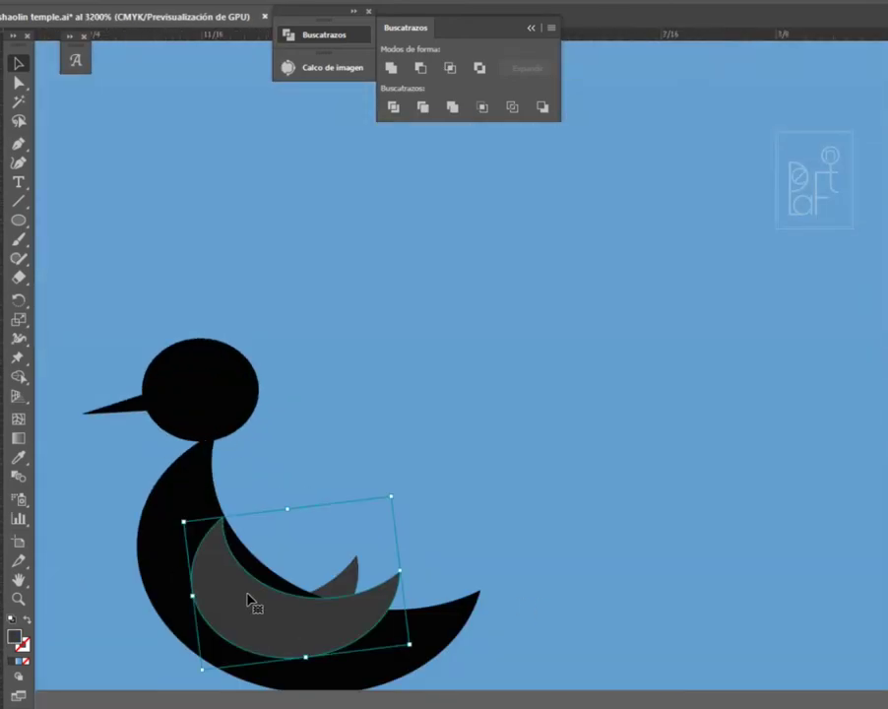
double_click(14, 636)
type("181818")
key("Return")
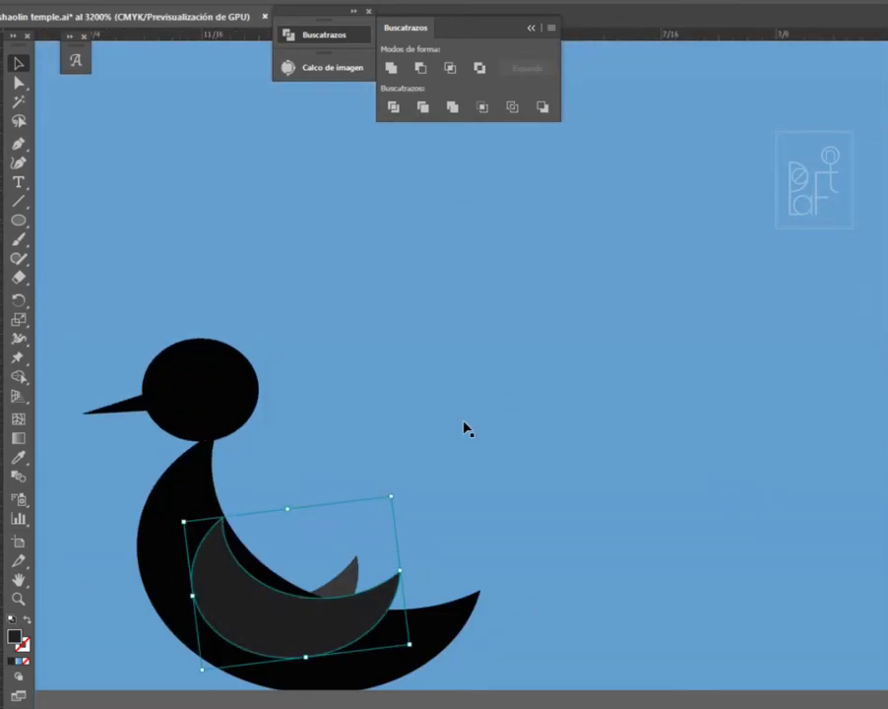
Lower the head and beak together onto the bird's body
scroll(201, 374, "up", 4)
scroll(205, 364, "up", 5)
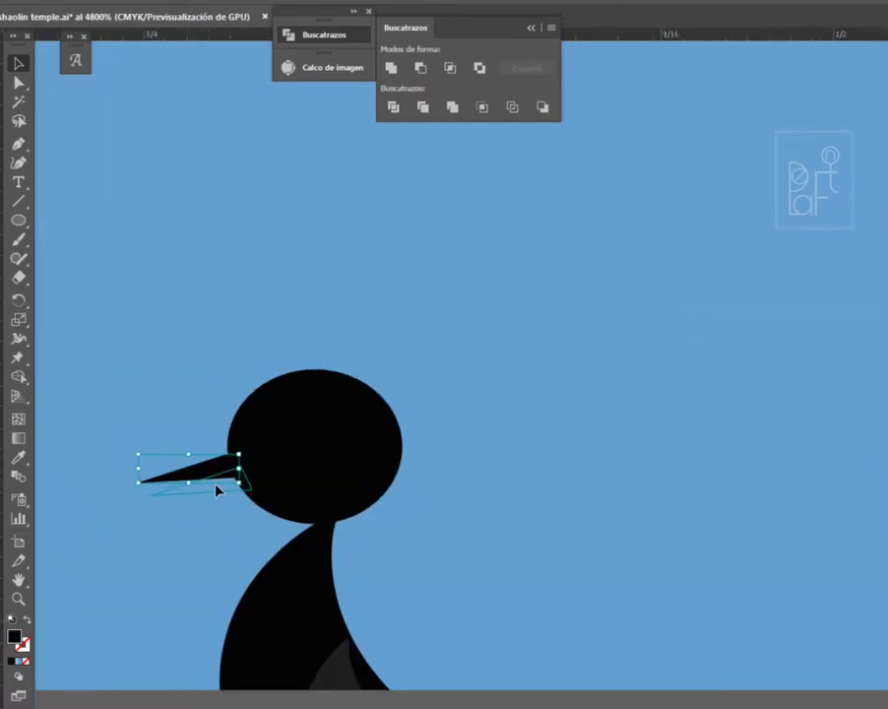
left_click(310, 434, "shift")
left_click_drag(310, 433, 296, 482)
scroll(217, 418, "down", 7)
Duplicate all bird parts to the right and reflect the copy to face the other way
scroll(285, 536, "up", 3)
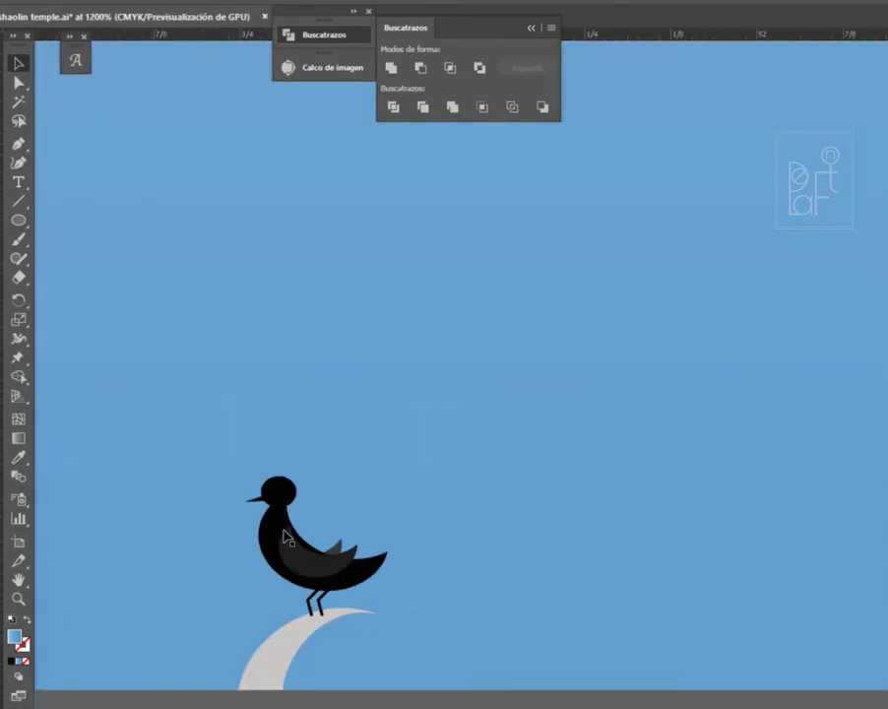
scroll(283, 536, "up", 2)
left_click(370, 571, "shift")
left_click(351, 660, "shift")
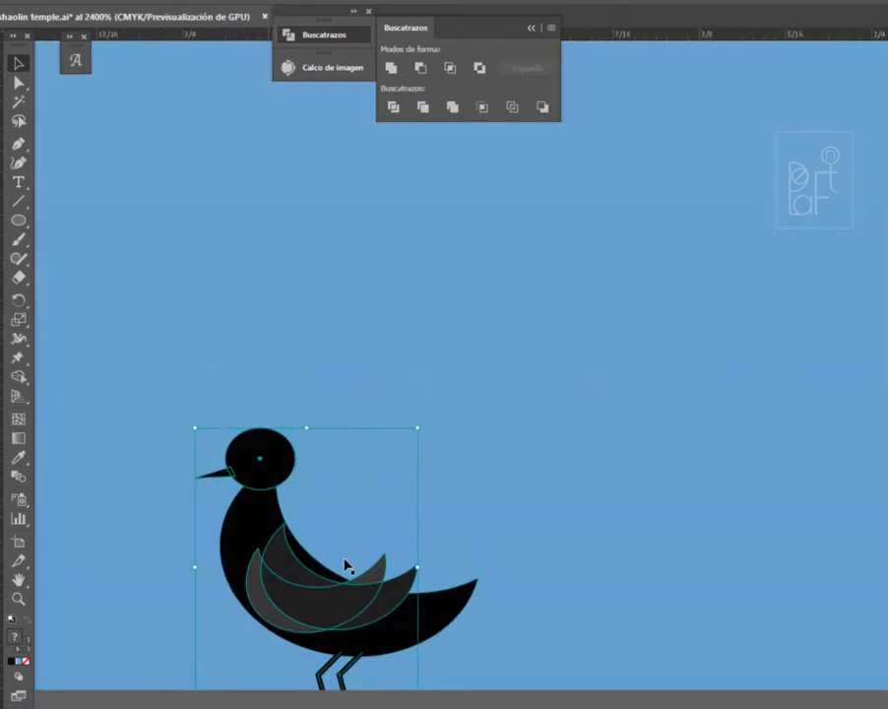
scroll(437, 620, "down", 2)
mouse_move(437, 620)
left_mouse_down()
mouse_move(352, 566)
mouse_move(539, 565)
left_mouse_up()
left_click(441, 39)
key("Return")
Move the mirrored bird onto the right roof tip
scroll(413, 295, "down", 4)
scroll(313, 298, "down", 2)
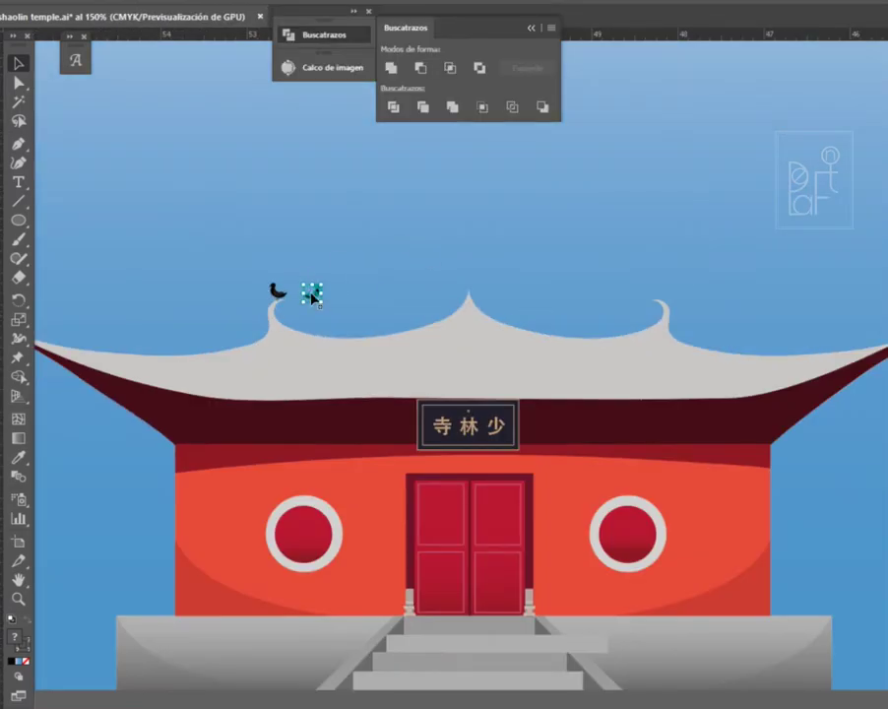
scroll(313, 299, "up", 7)
left_click_drag(376, 279, 423, 362)
scroll(427, 187, "down", 8)
scroll(273, 253, "down", 2)
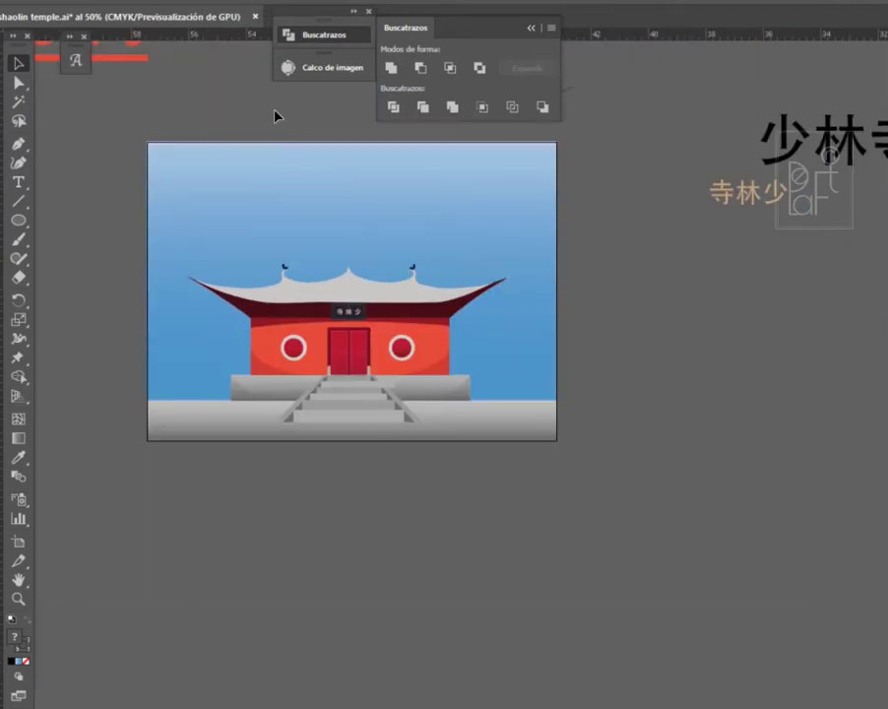
scroll(276, 116, "up", 2)
scroll(272, 236, "down", 1)
scroll(291, 202, "up", 2)
Draw the cloud swirl's lower outline across the sky with the Pen tool
scroll(443, 206, "down", 1)
key("p")
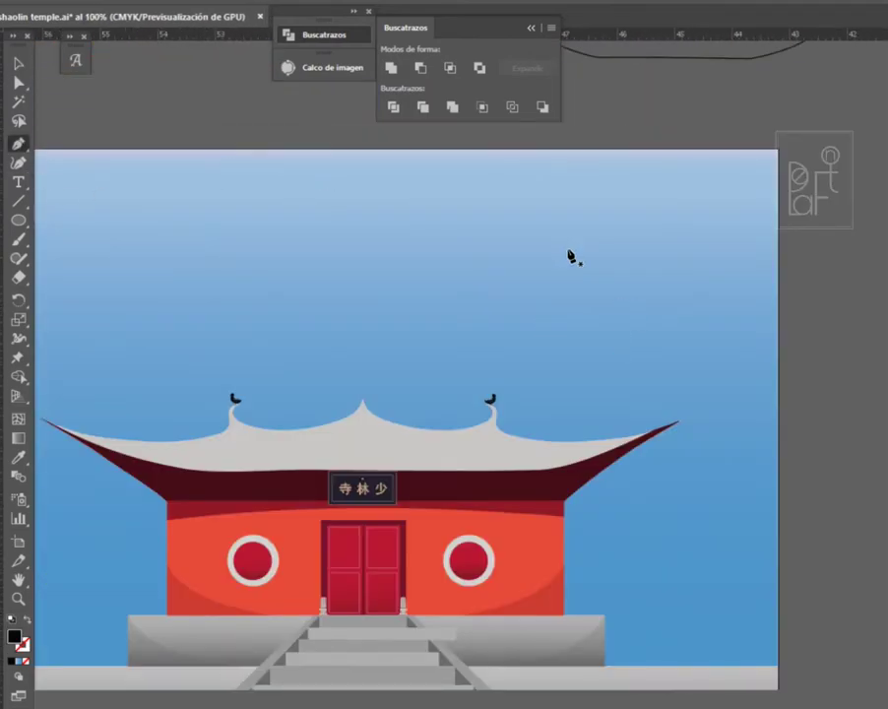
left_click(663, 320)
left_click(589, 361)
left_click(374, 312)
left_click(330, 295)
left_click(227, 268)
left_click(138, 272)
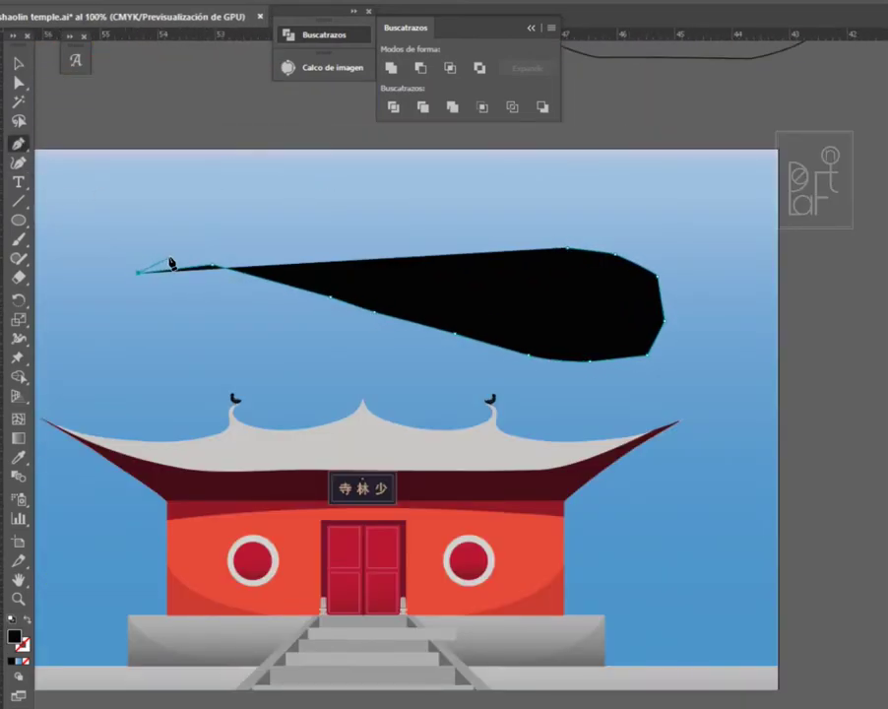
Carve the swirl's upper edge into a hook and close the shape
left_click(170, 259)
left_click(332, 274)
left_click(405, 299)
left_click(546, 327)
left_click(611, 328)
left_click(629, 286)
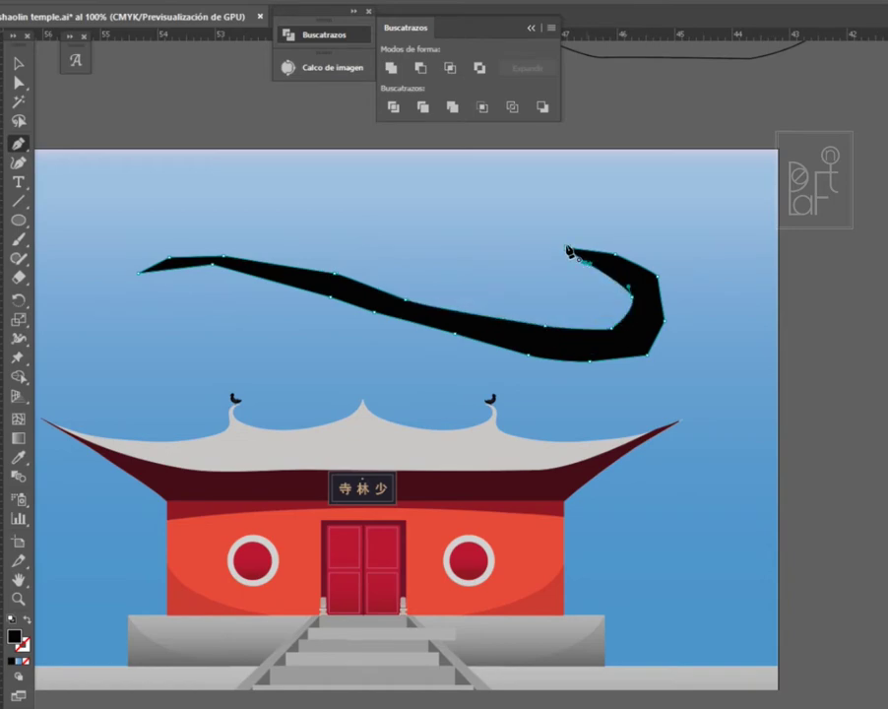
Smooth the swirl into a flowing curve, including its hook end
left_click(15, 256)
mouse_move(148, 268)
left_mouse_down()
mouse_move(460, 307)
mouse_move(644, 258)
mouse_move(369, 295)
left_mouse_up()
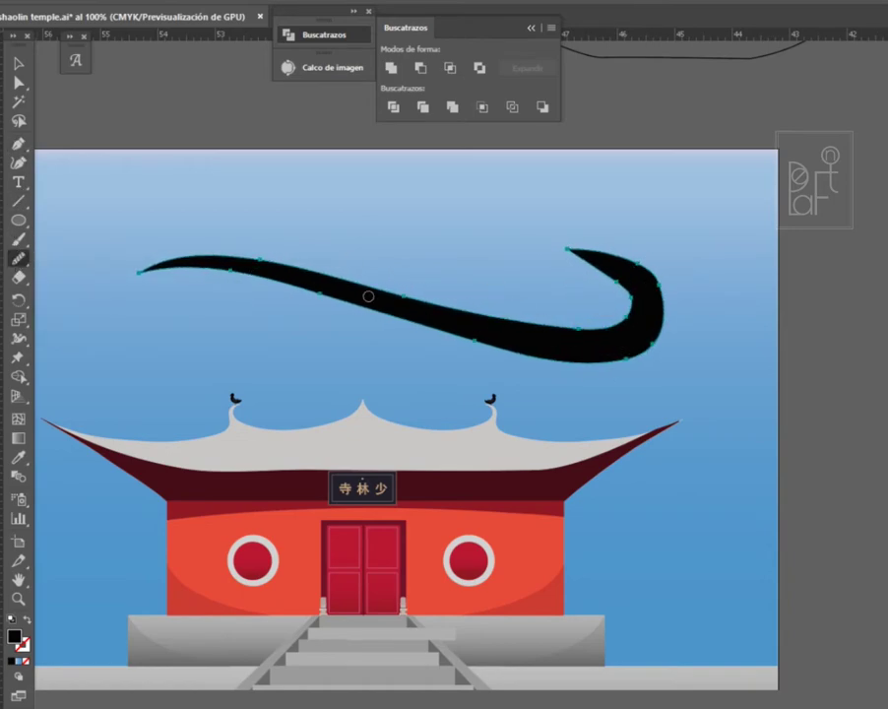
left_click_drag(610, 276, 631, 320)
Lower the swoosh's opacity so it shows as pale light blue
key("v")
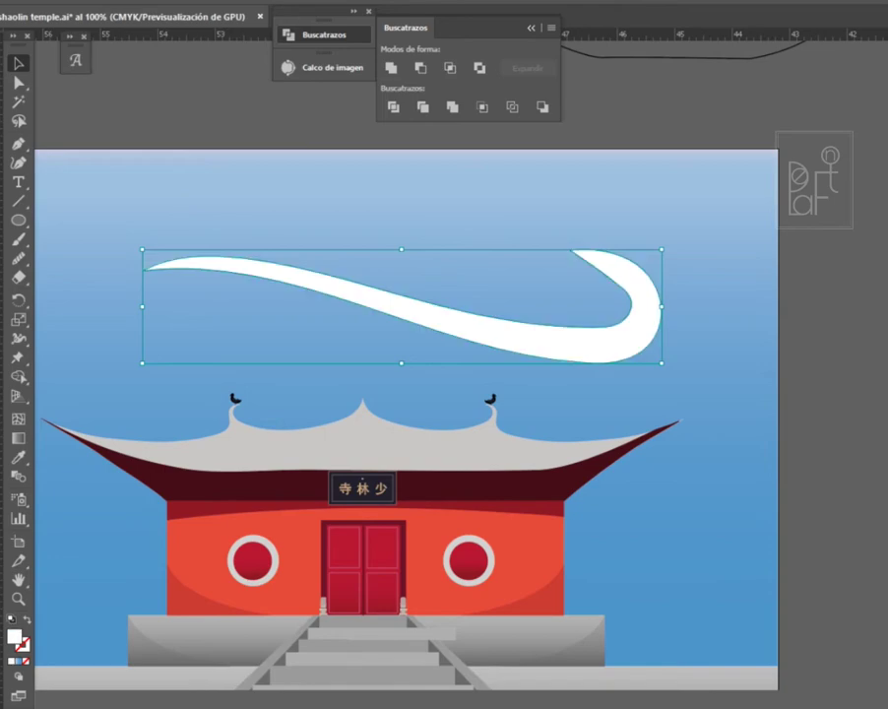
left_click_drag(505, 10, 489, 10)
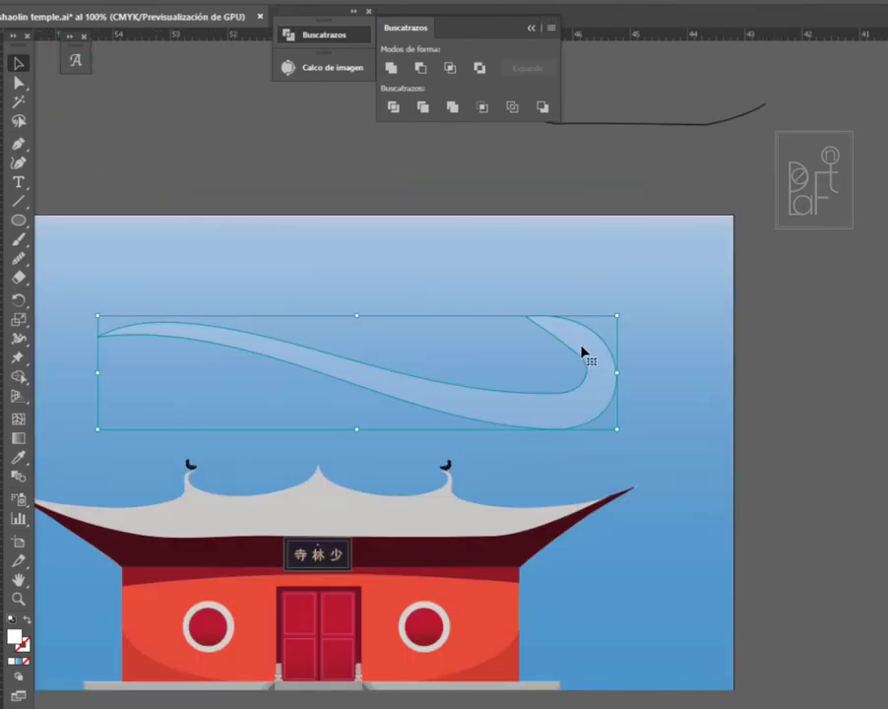
scroll(582, 351, "up", 3)
Delete extra anchor points on the hook's inner edge and smooth the path
key("a")
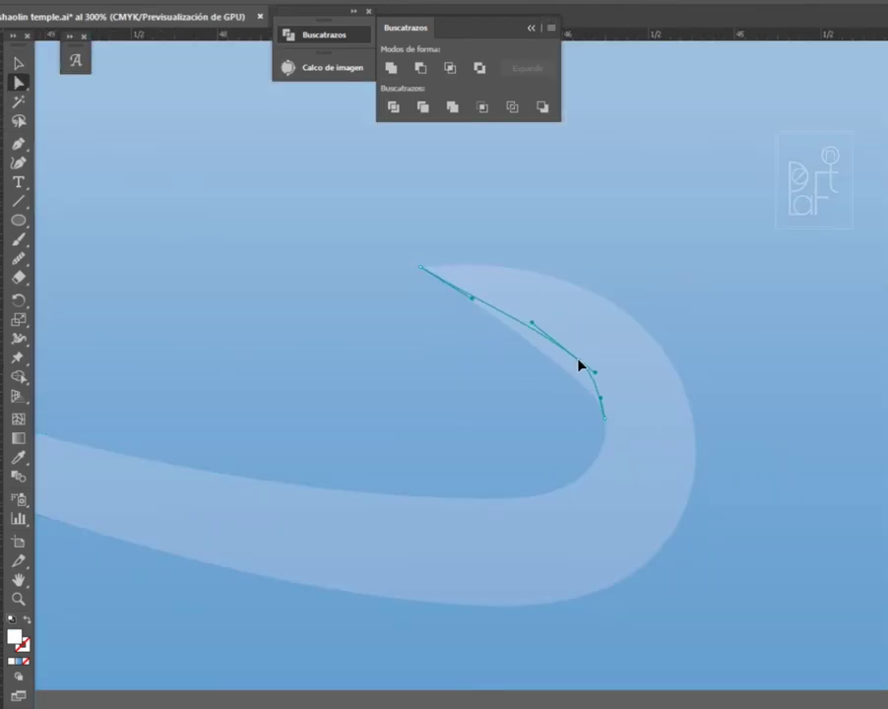
key("Delete")
left_click(585, 345)
scroll(473, 305, "down", 4)
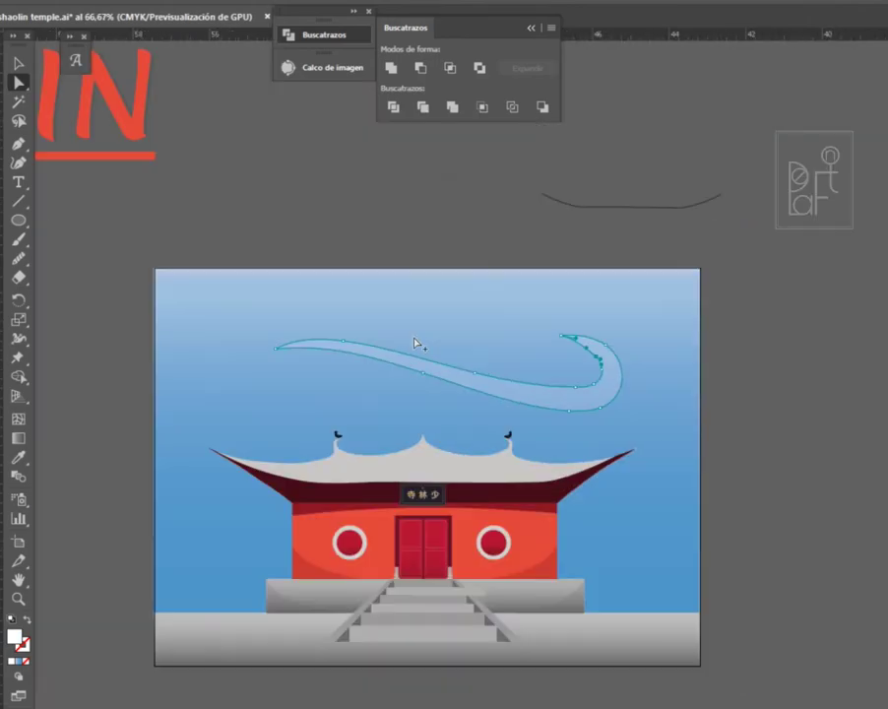
left_click(18, 258)
scroll(583, 346, "up", 5)
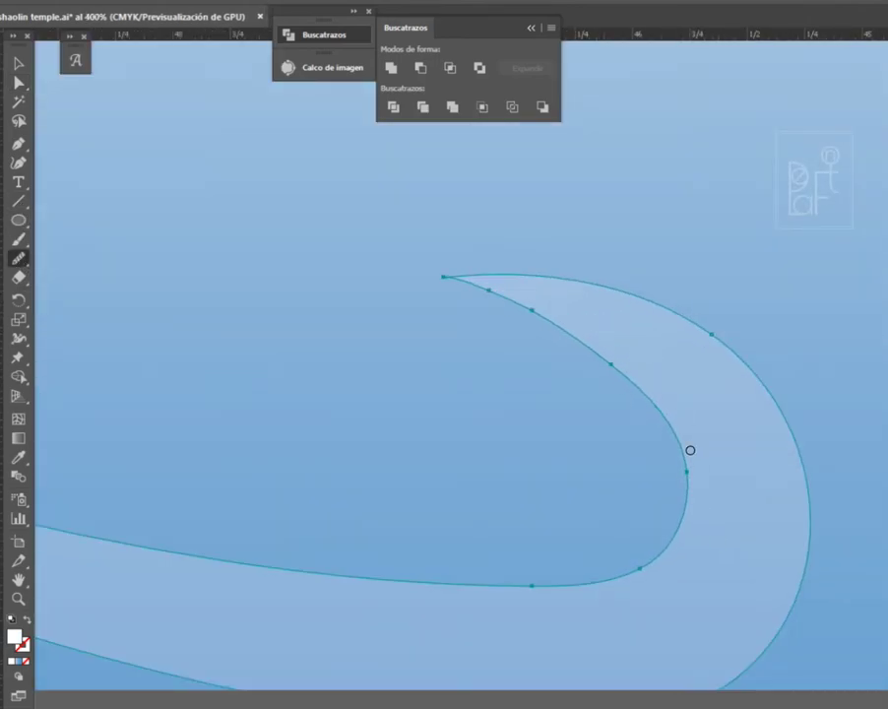
scroll(690, 450, "down", 6)
Shrink a copy of the swoosh and place it beside the large one
key("v")
scroll(459, 390, "up", 2)
left_click_drag(547, 527, 480, 524)
left_click_drag(329, 427, 343, 453)
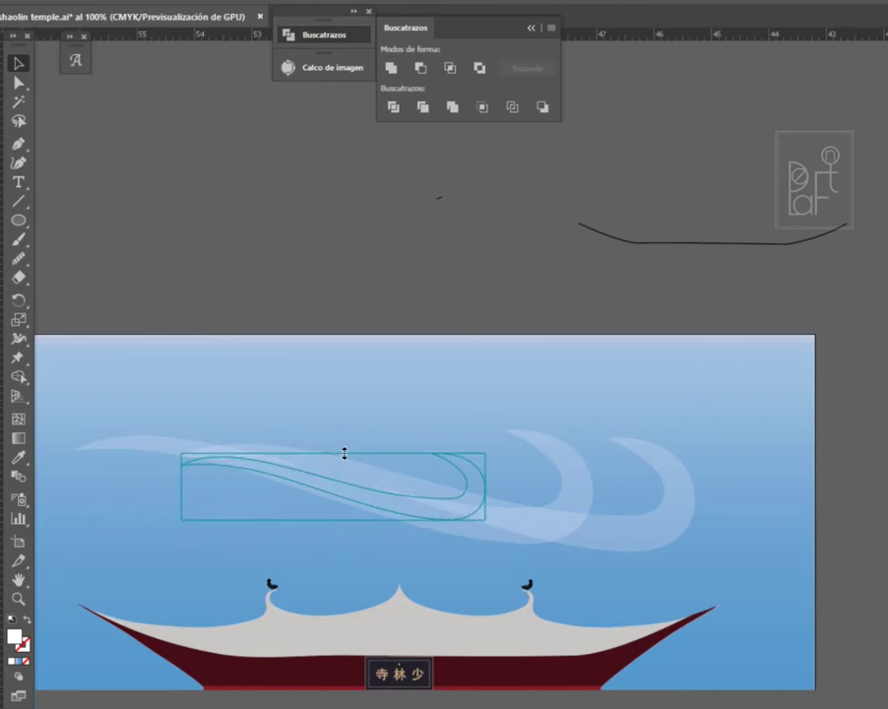
mouse_move(416, 508)
left_mouse_down()
mouse_move(561, 516)
mouse_move(576, 528)
left_mouse_up()
Try duplicating the small hook twice, then delete the extra copies
scroll(472, 475, "down", 1)
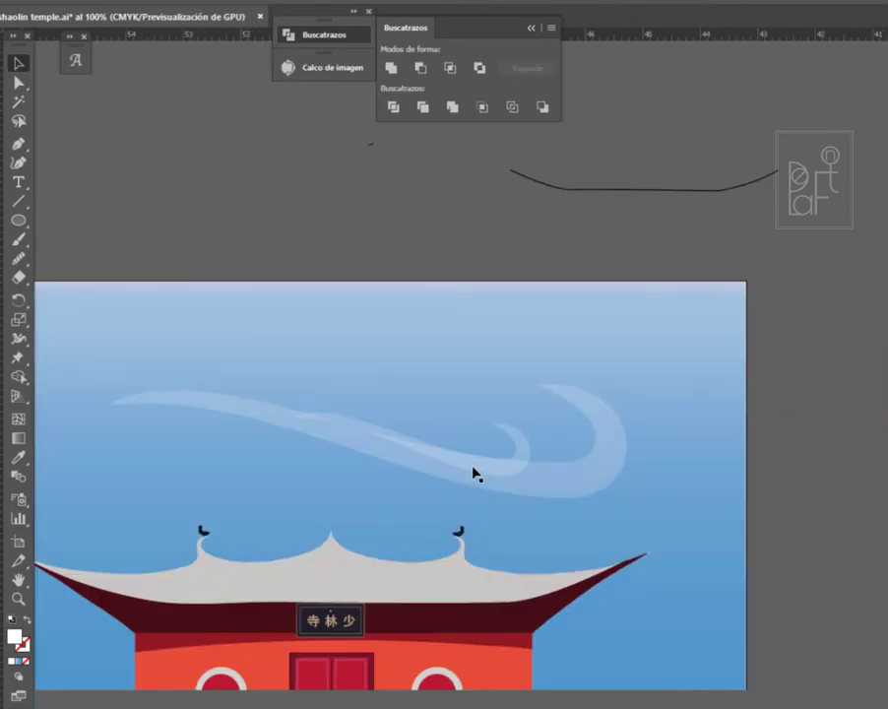
left_click(437, 463)
left_click_drag(437, 463, 378, 445)
key("ctrl+d")
scroll(344, 390, "down", 1)
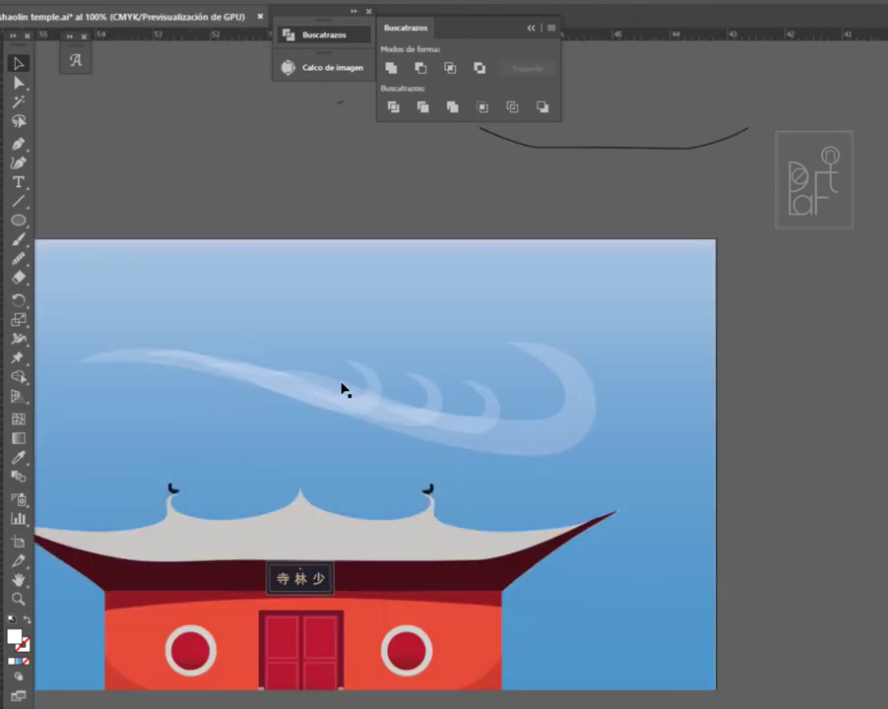
scroll(344, 390, "up", 1)
key("Delete")
Reflect a copy of the swoosh vertically and resize it to overlap the original
scroll(552, 441, "down", 2)
left_click(535, 466)
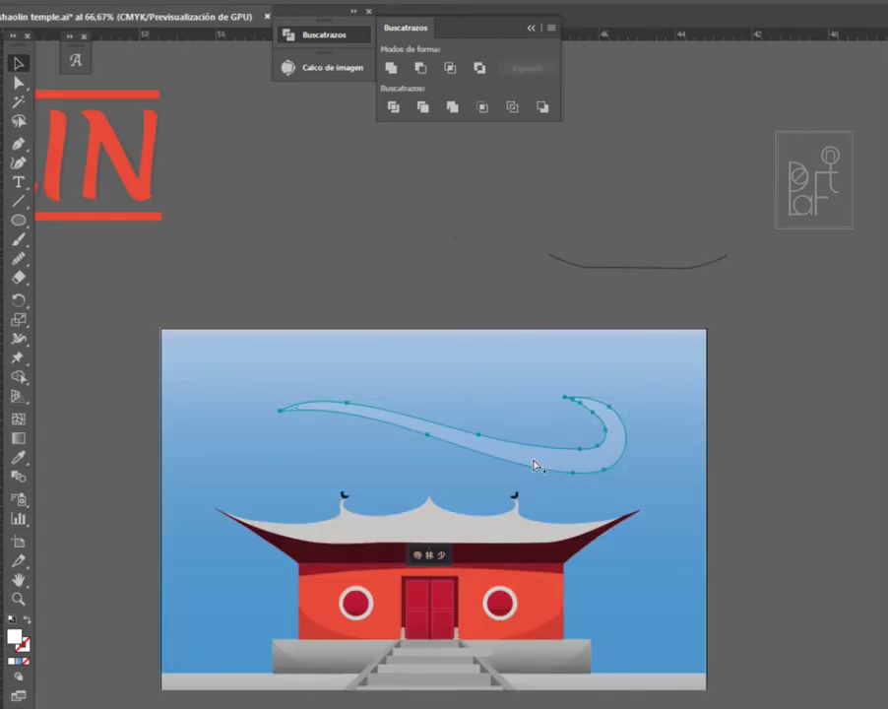
left_click(191, 2)
left_click(748, 439)
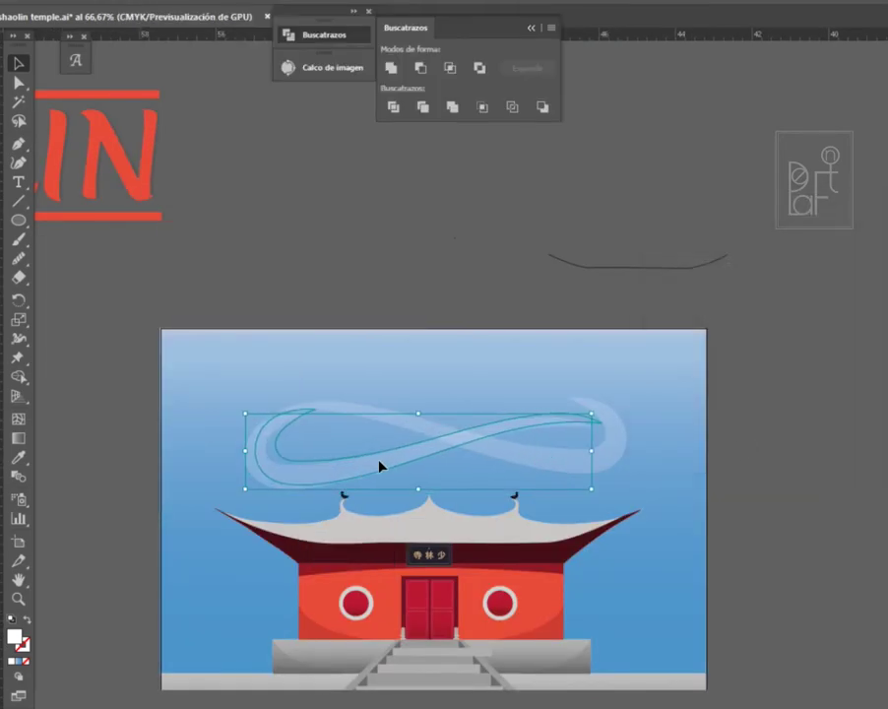
left_click_drag(380, 463, 342, 445)
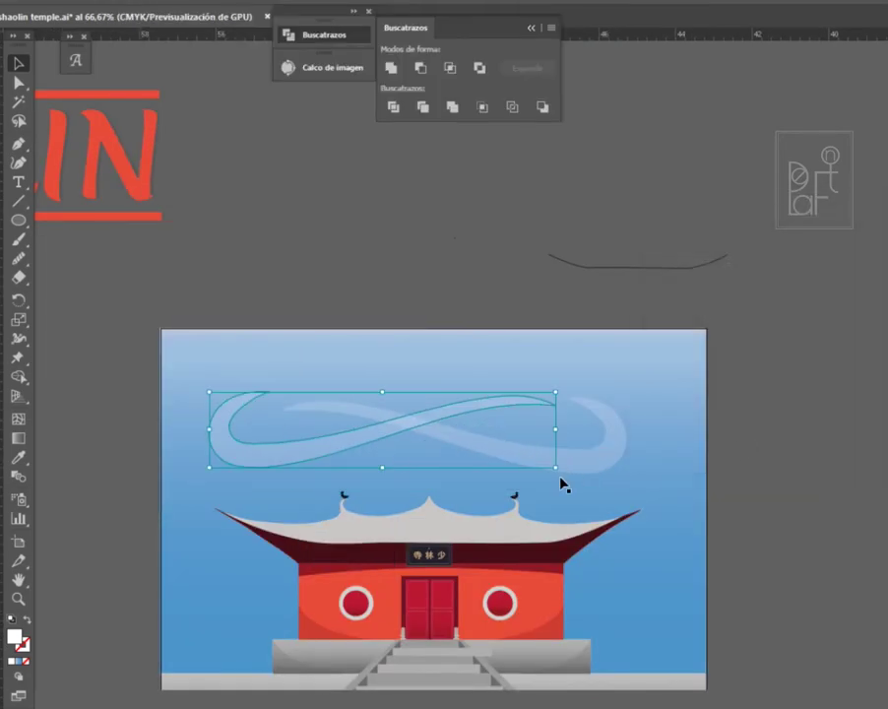
mouse_move(556, 466)
left_mouse_down()
mouse_move(541, 487)
mouse_move(472, 404)
left_mouse_up()
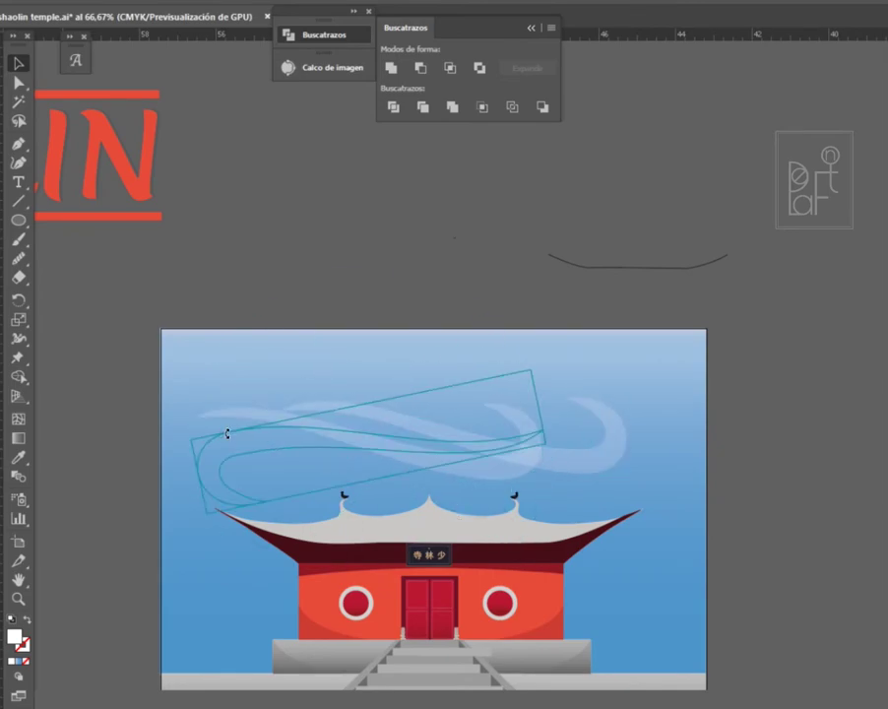
Set the mirrored swoosh in place and move the combined wave above the roof
key("ctrl+1")
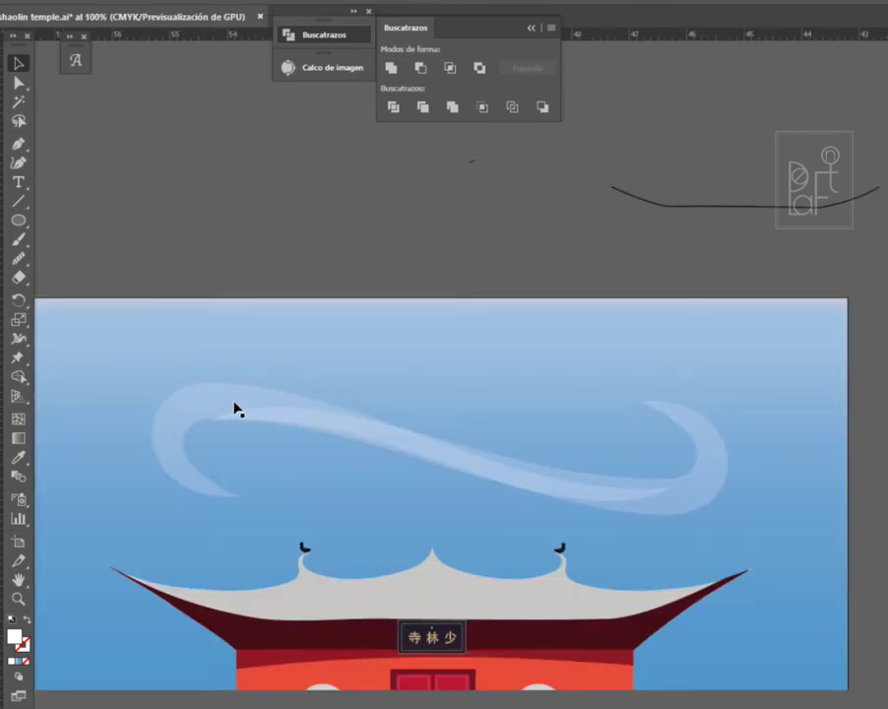
left_click_drag(218, 423, 212, 448)
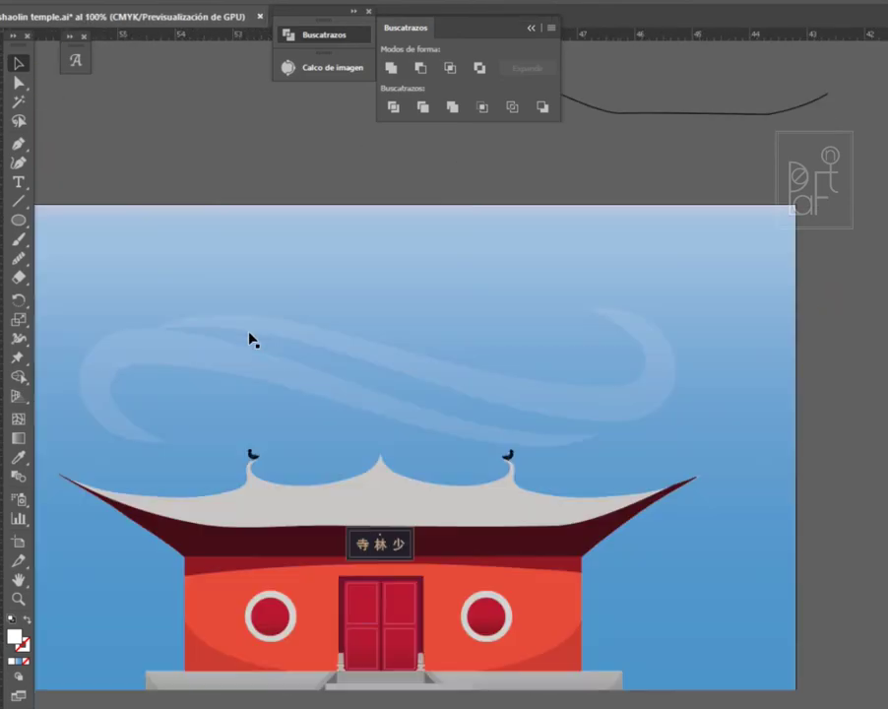
left_click(462, 384)
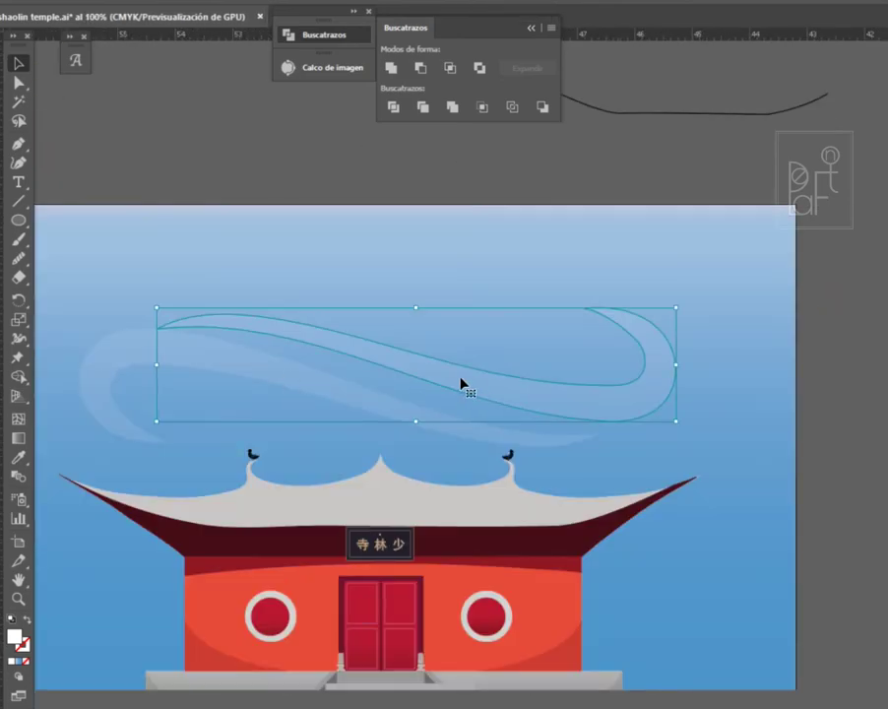
mouse_move(420, 323)
left_mouse_down()
mouse_move(345, 336)
mouse_move(341, 353)
left_mouse_up()
left_click_drag(396, 381, 394, 319)
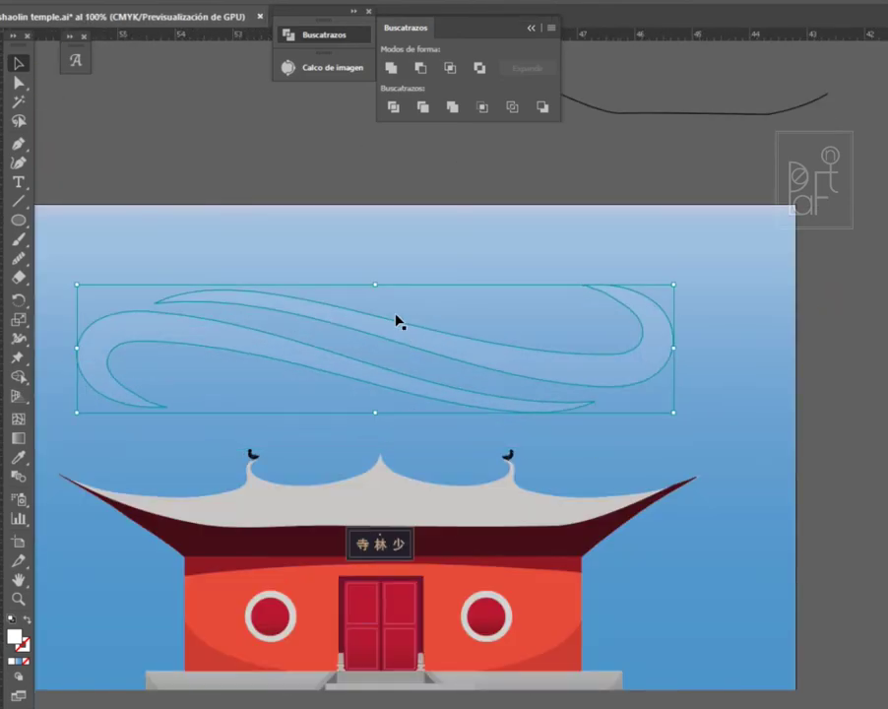
key("ctrl+minus")
key("ctrl+minus")
key("ctrl+plus")
Scale the wave down and place a copy beside it
left_click(357, 325)
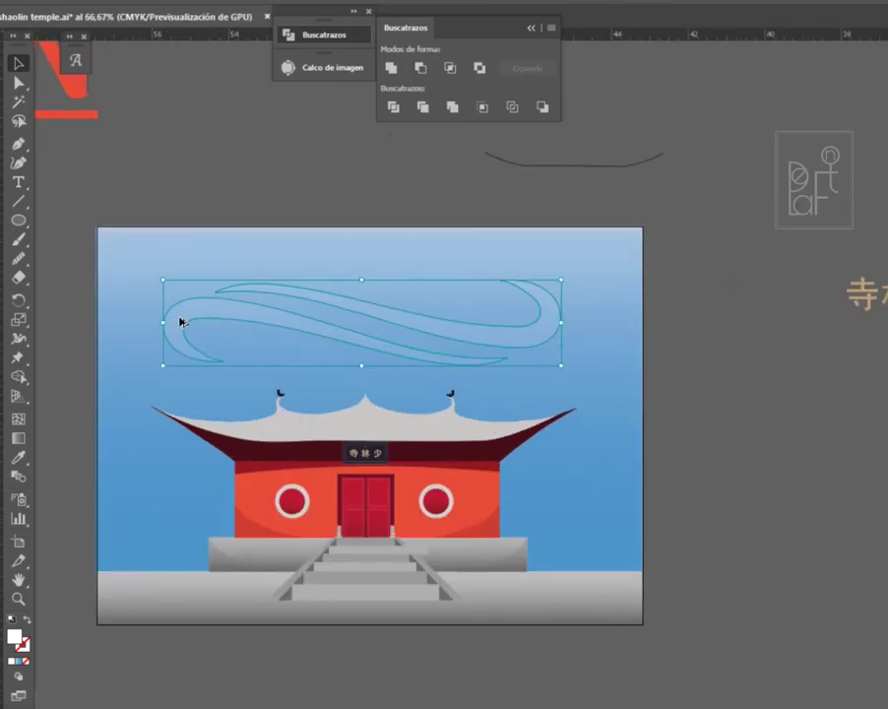
left_click_drag(177, 319, 286, 329)
key("ctrl+plus")
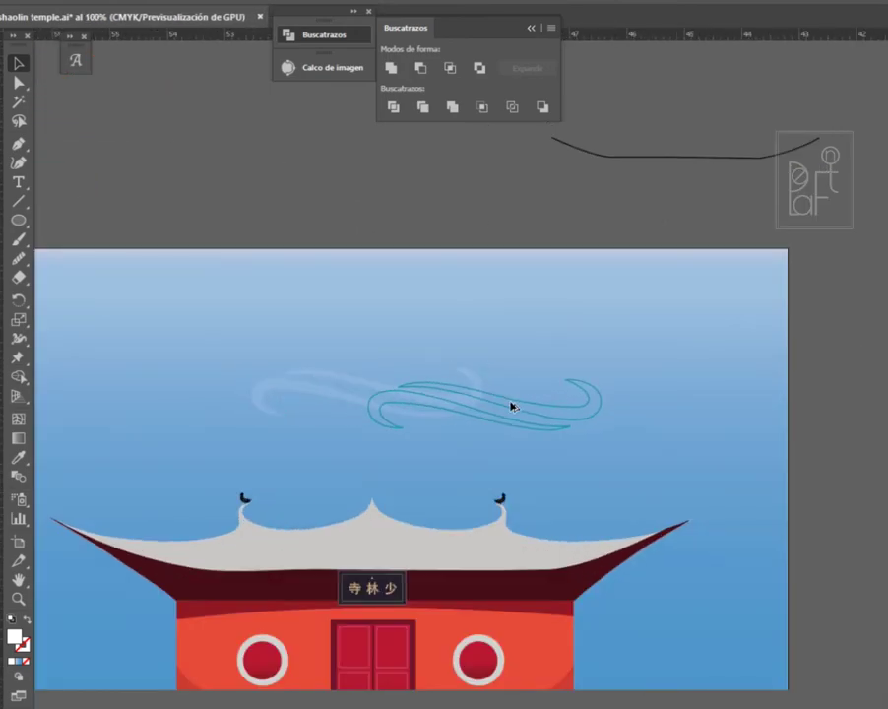
mouse_move(363, 406)
left_mouse_down()
mouse_move(565, 364)
mouse_move(260, 452)
left_mouse_up()
left_click(475, 403)
Add a wave copy on the left and level the whole row of waves
left_click(516, 386)
key("ctrl+minus")
key("ctrl+minus")
key("ctrl+minus")
key("ctrl+plus")
key("ctrl+plus")
key("ctrl+plus")
left_click_drag(89, 285, 546, 439)
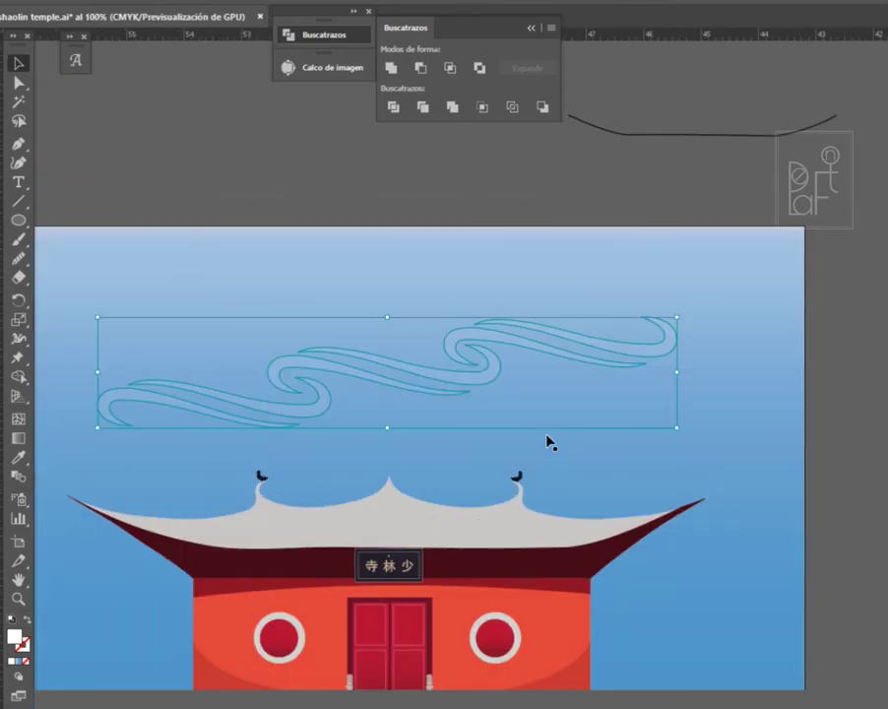
left_click_drag(673, 426, 662, 467)
left_click(256, 194)
key("ctrl+minus")
Narrow a stair step by dragging its right edge inward
scroll(350, 650, "up", 1)
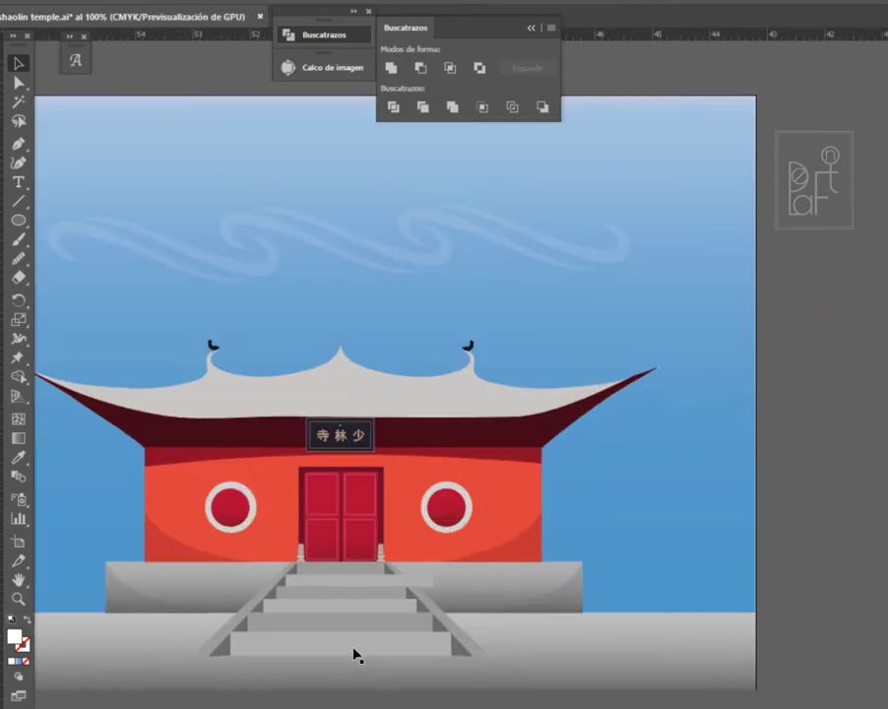
scroll(334, 545, "up", 3)
scroll(335, 545, "up", 1)
left_click(490, 517)
left_click_drag(490, 518, 340, 528)
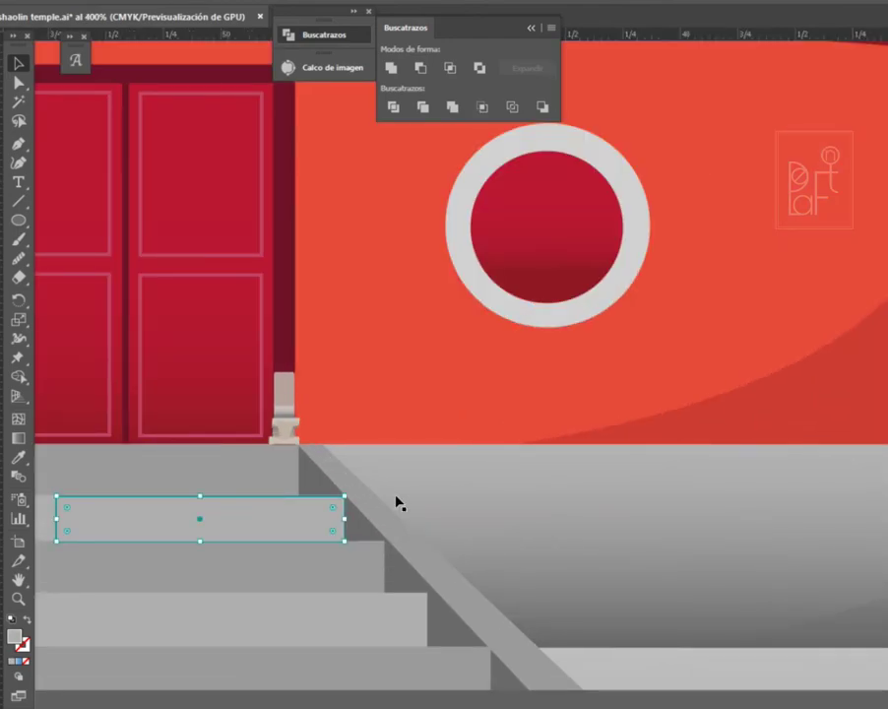
Zoom out to review the scene and collapse the Pathfinder panel
key("ctrl+minus")
key("ctrl+minus")
key("ctrl+minus")
key("ctrl+minus")
key("ctrl+plus")
key("ctrl+minus")
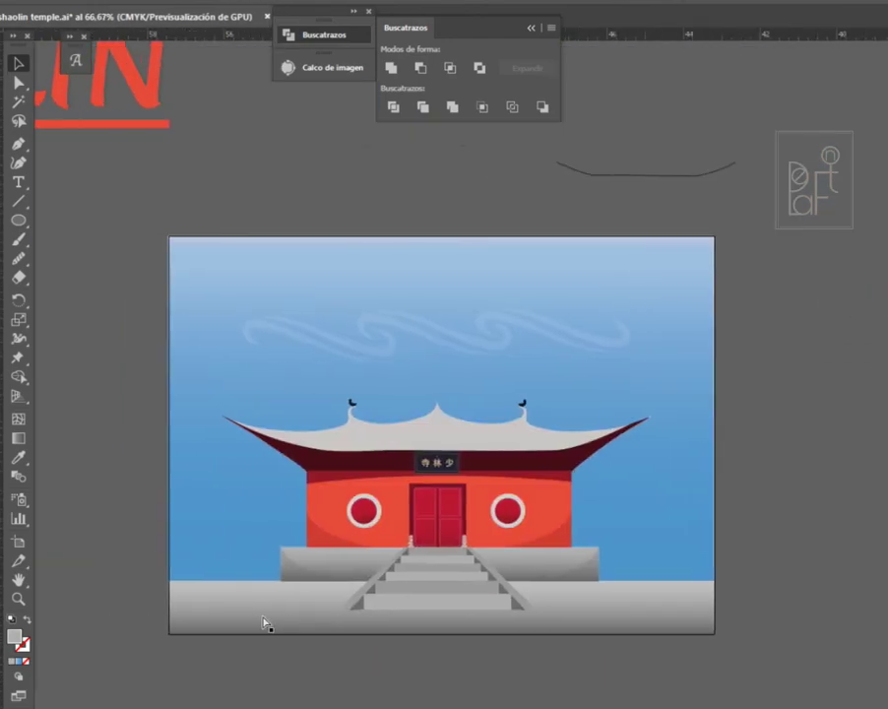
key("ctrl+plus")
left_click(440, 302)
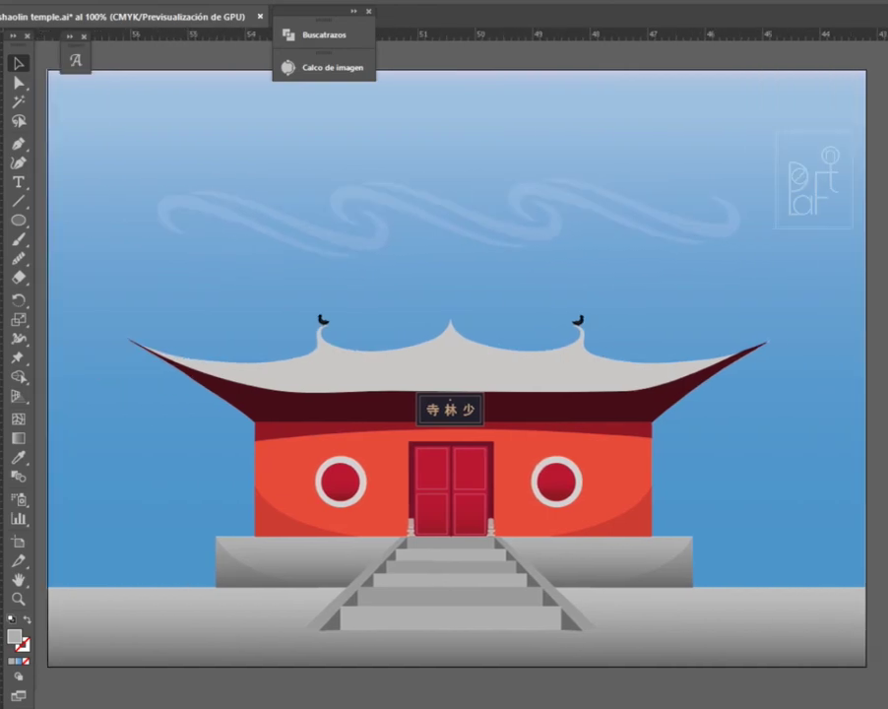
Collapse the small panel group and drag it aside to the right
scroll(469, 546, "up", 3)
scroll(390, 510, "down", 2)
scroll(390, 511, "down", 1)
scroll(453, 354, "left", 2)
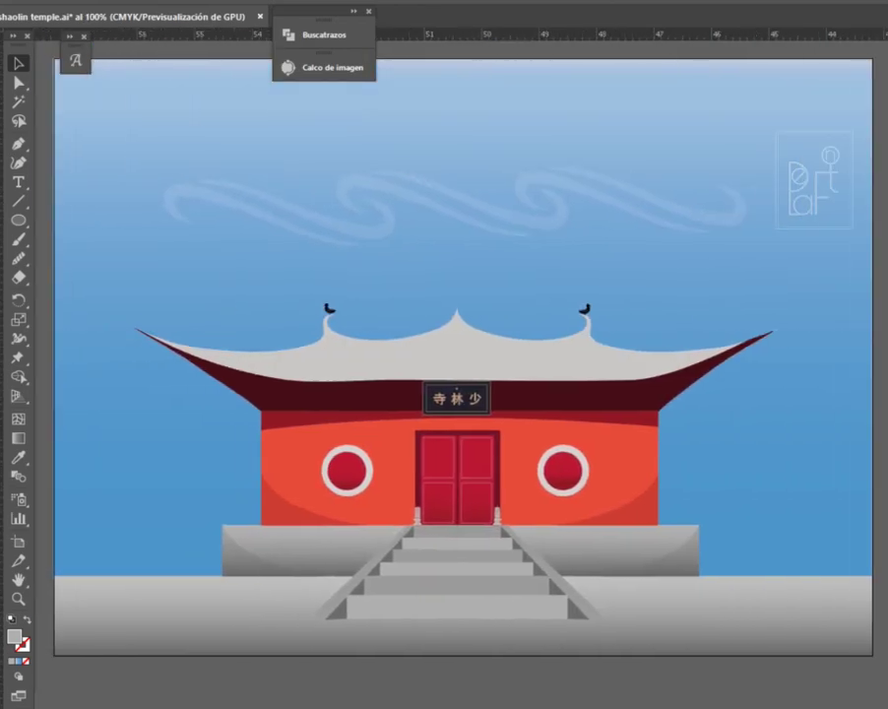
double_click(325, 10)
left_click_drag(489, 19, 701, 15)
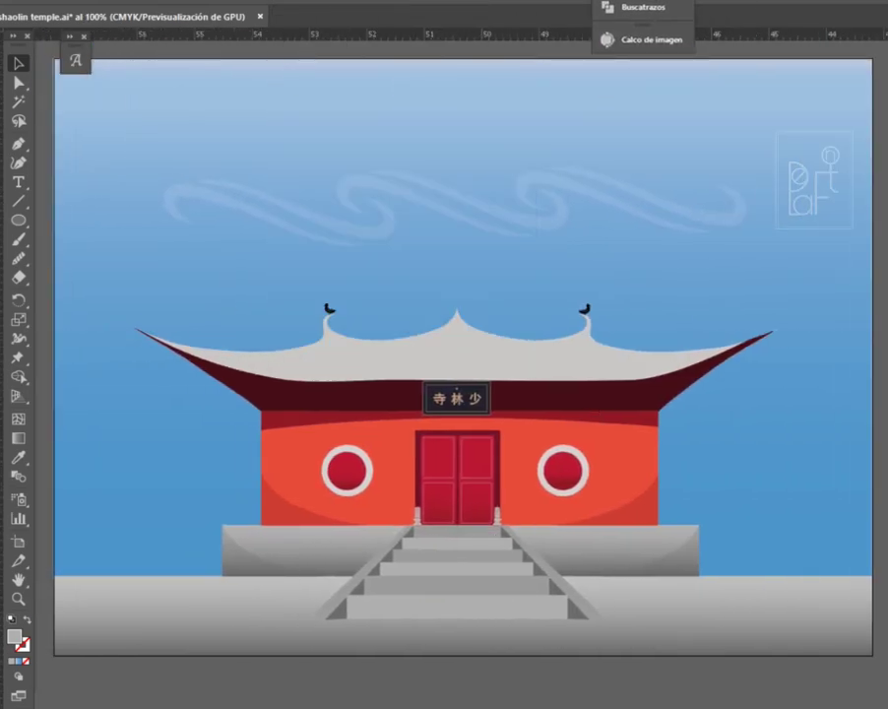